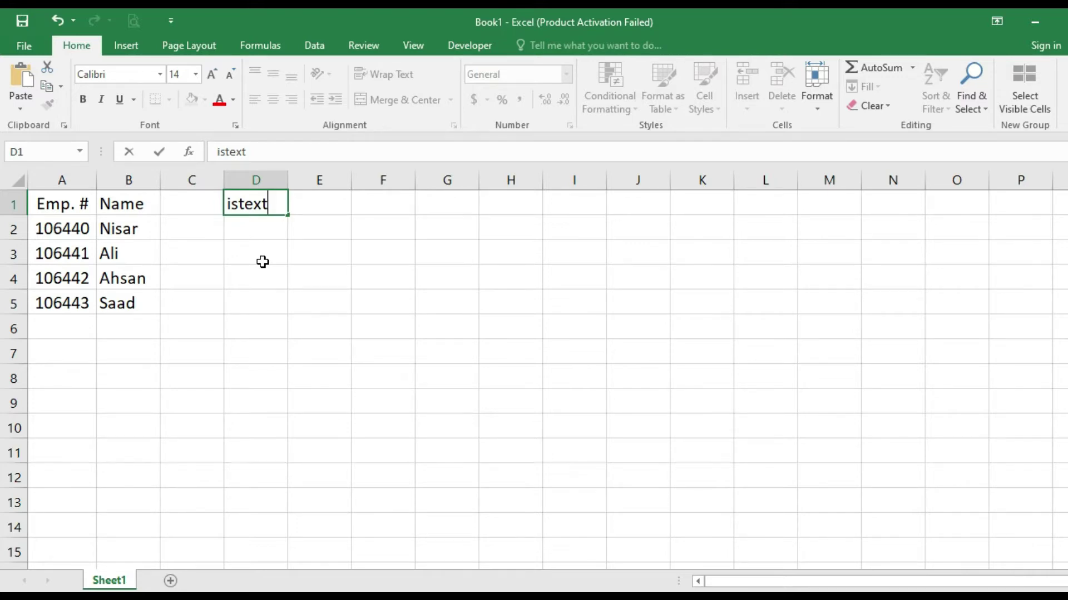
Step: Cancel the unfinished D1 entry and review the Emp. # and Name columns
key(Escape)
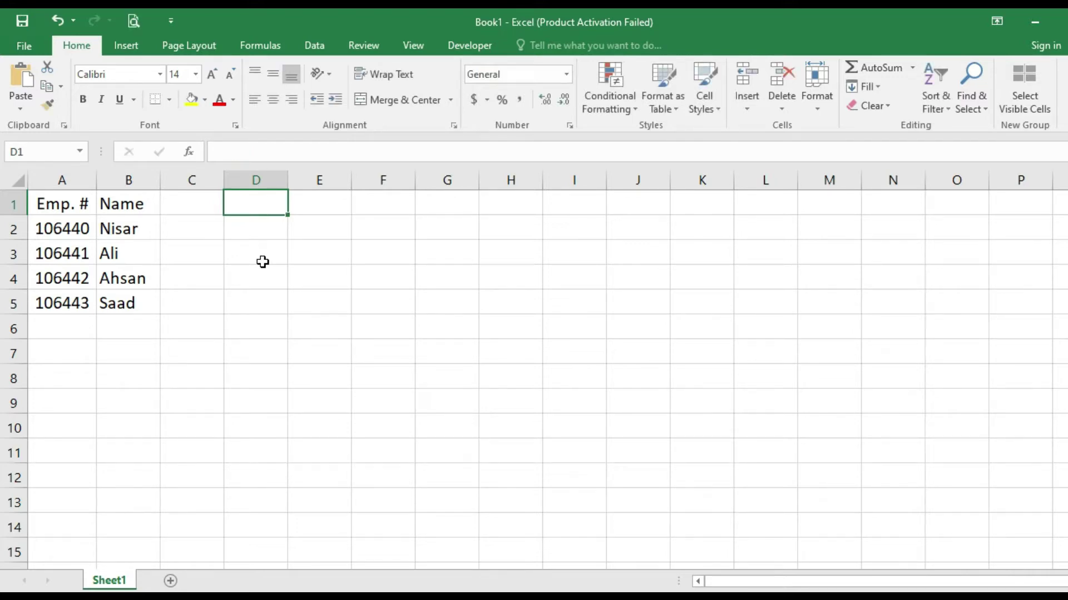
key(Left)
key(Left)
key(Left)
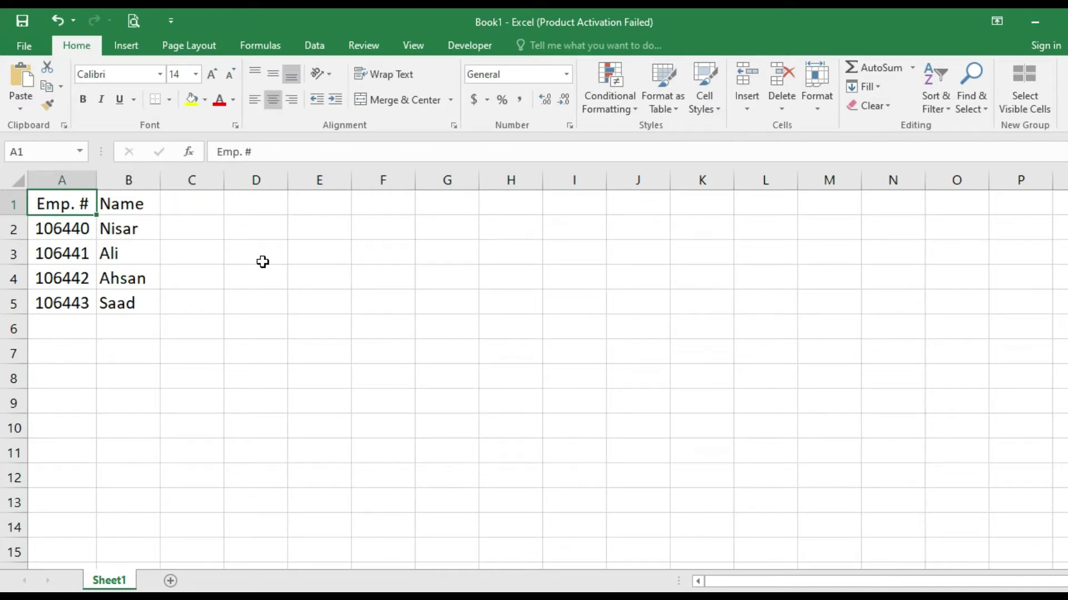
key(Right)
key(Left)
key(Right)
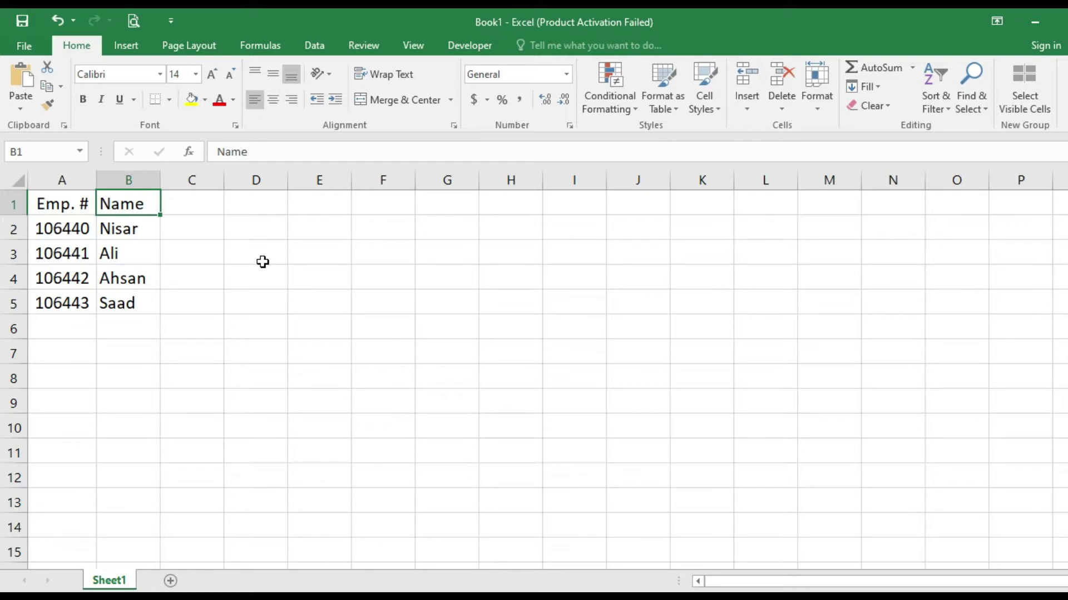
key(Right)
key(Right)
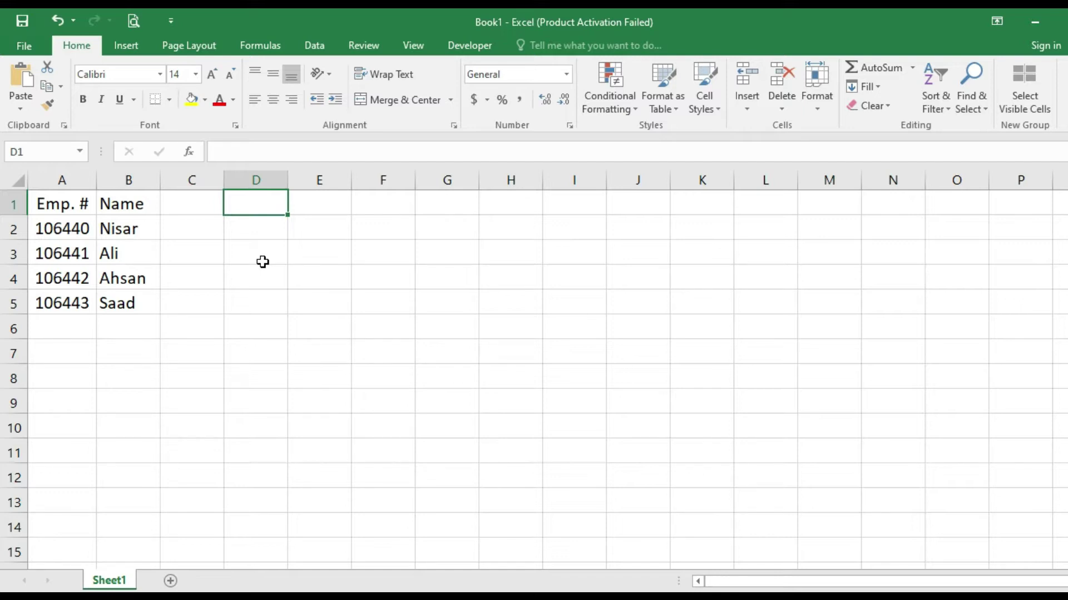
key(Left)
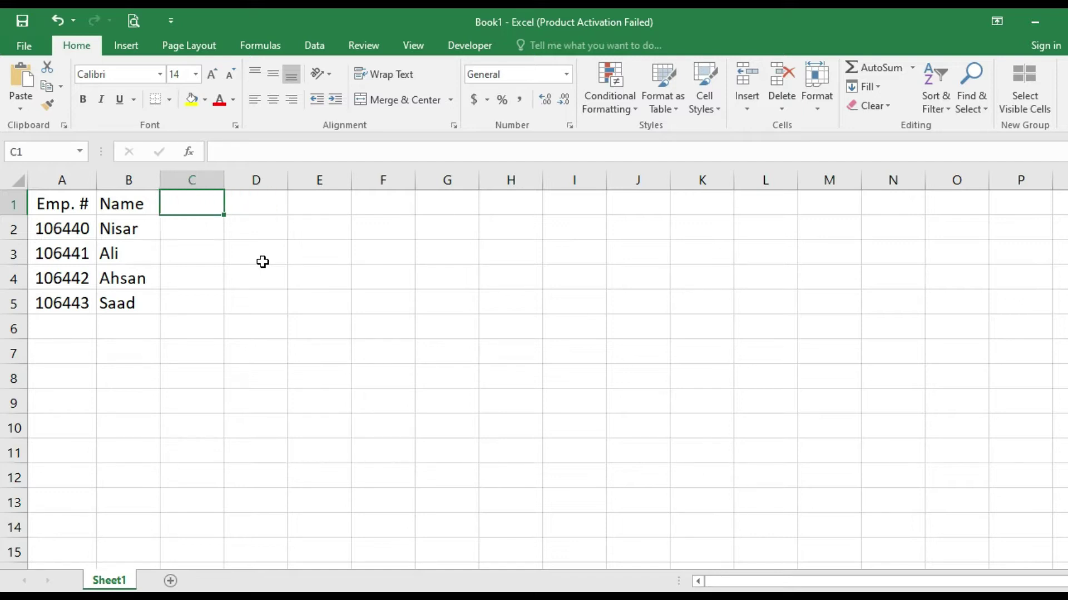
key(Left)
key(Left)
key(Down)
key(Up)
key(Down)
key(Down)
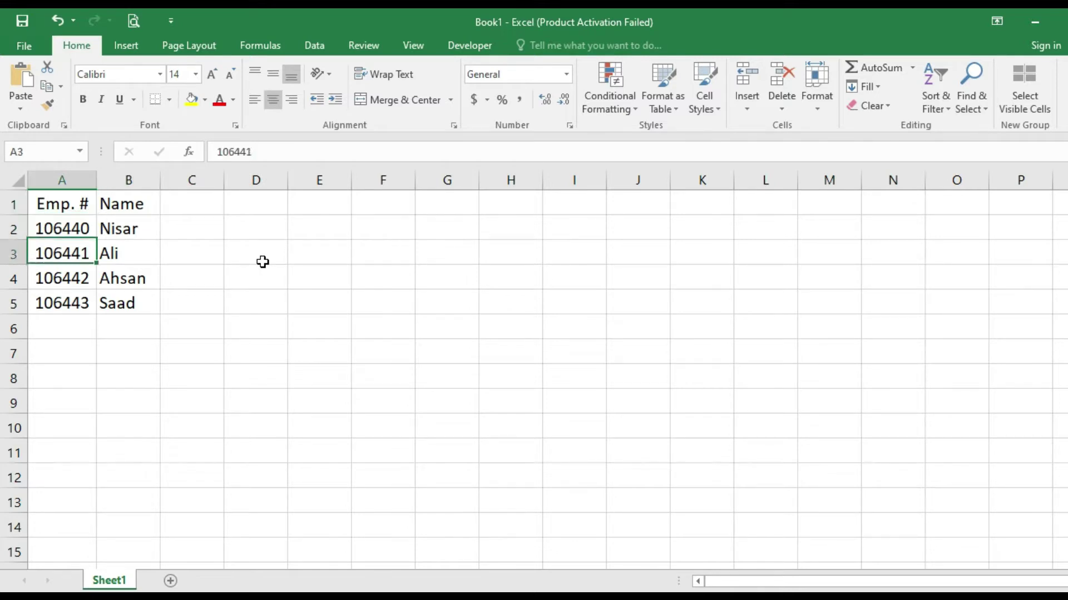
key(Down)
key(Down)
key(Up)
key(Up)
key(Up)
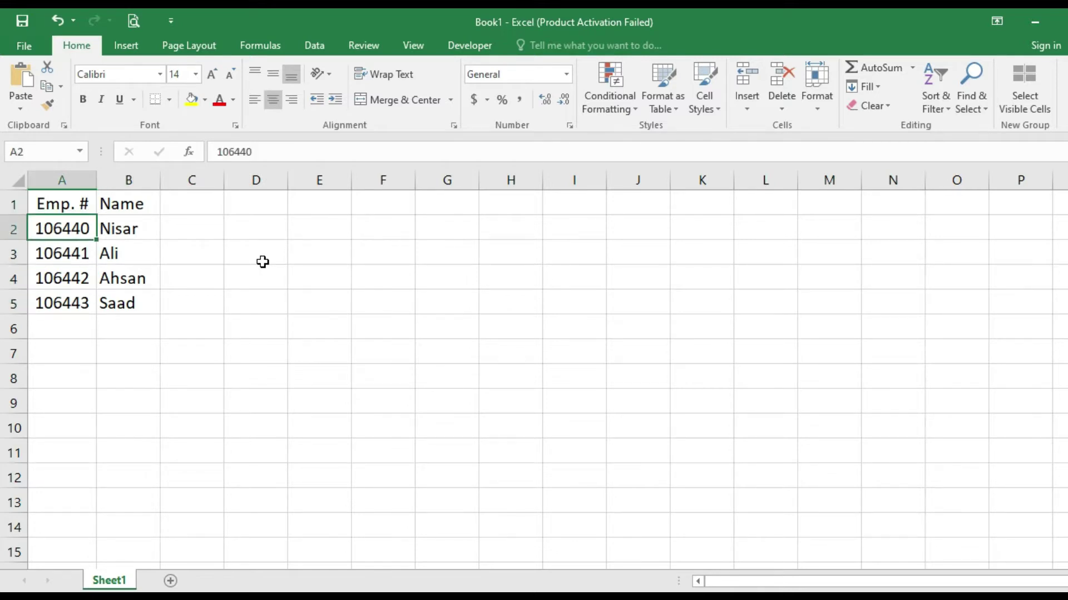
key(Down)
key(Down)
key(Down)
key(Up)
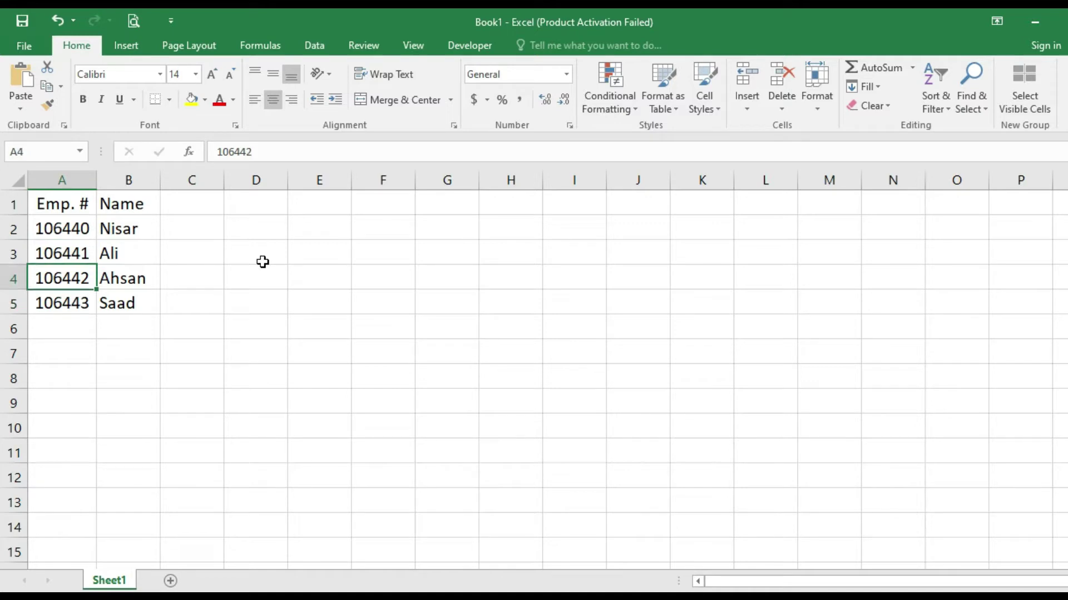
key(Up)
key(Up)
key(Up)
key(Down)
key(Down)
key(Down)
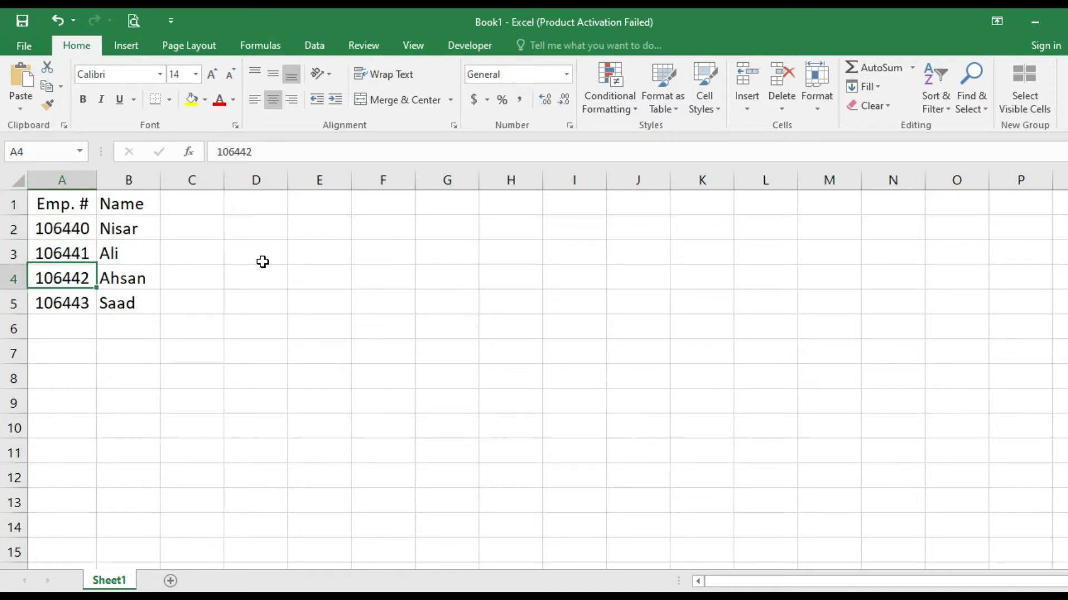
key(Down)
key(Up)
key(Up)
key(Up)
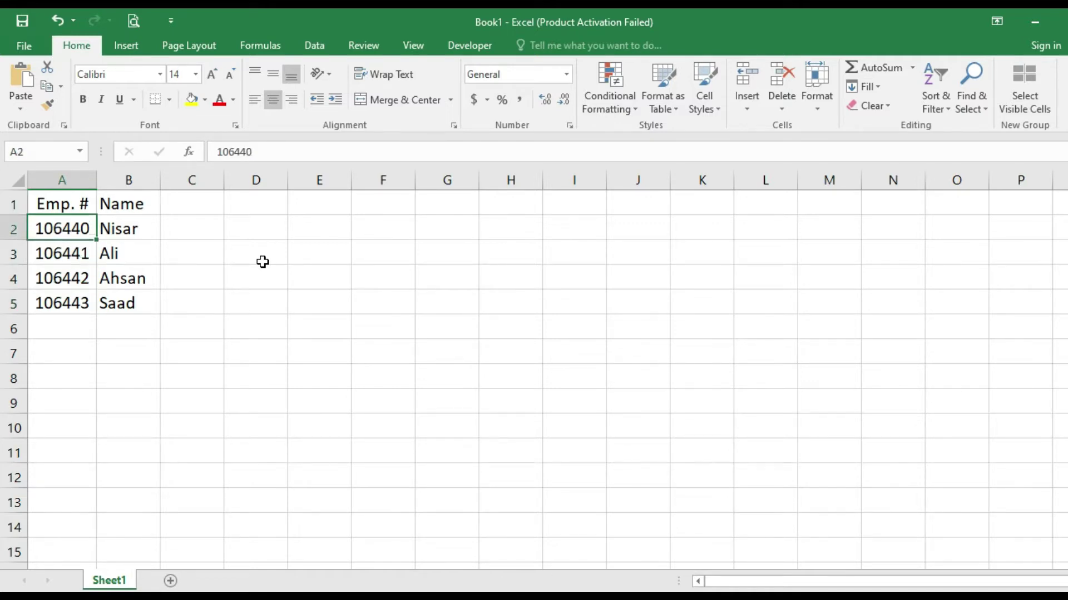
key(Up)
key(Right)
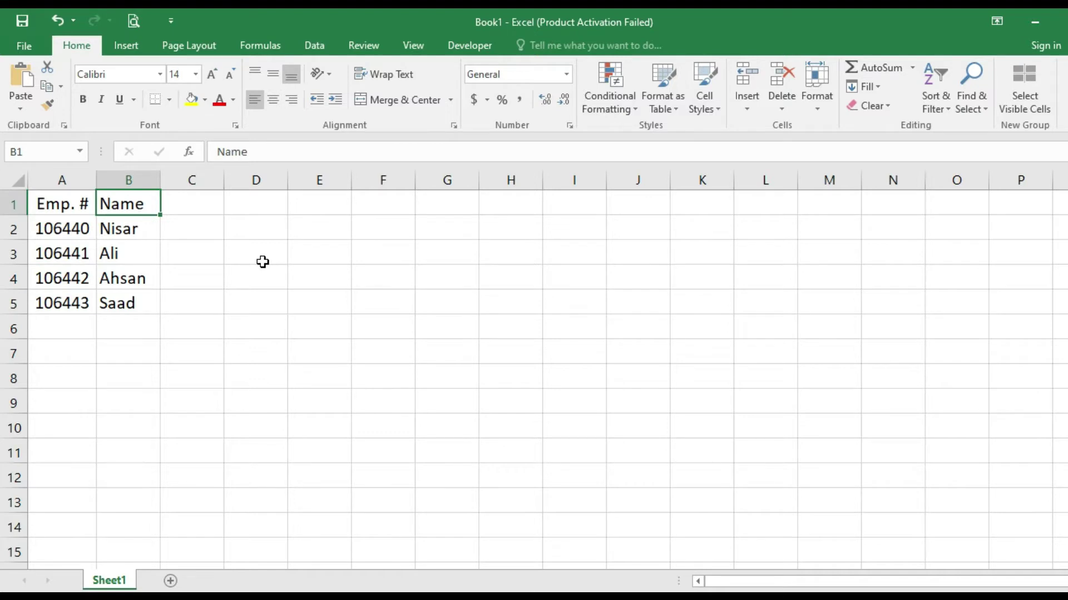
key(Down)
key(Down)
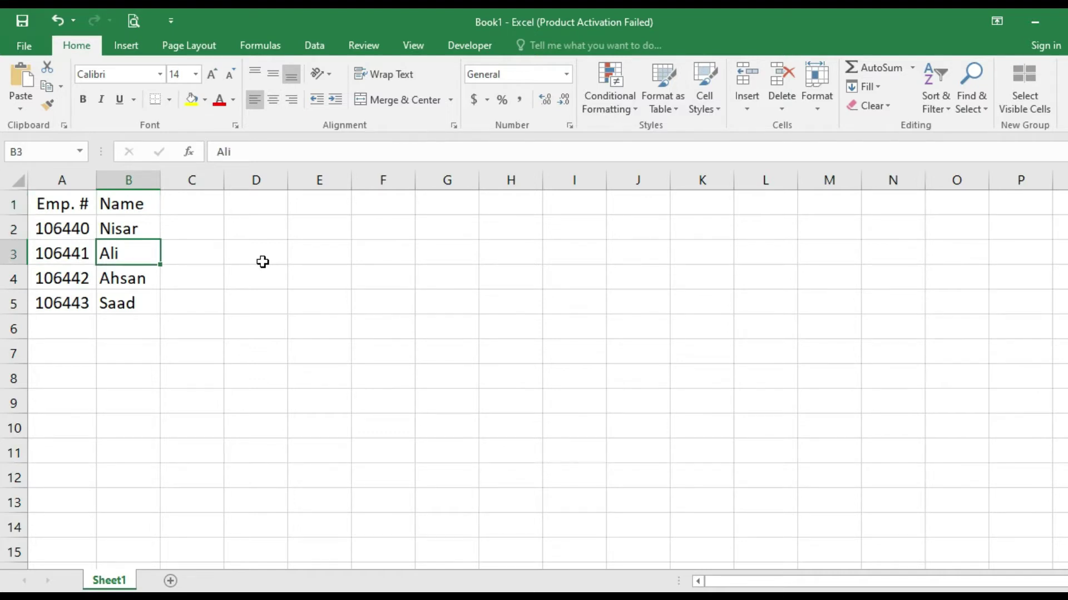
key(Up)
key(Up)
key(Right)
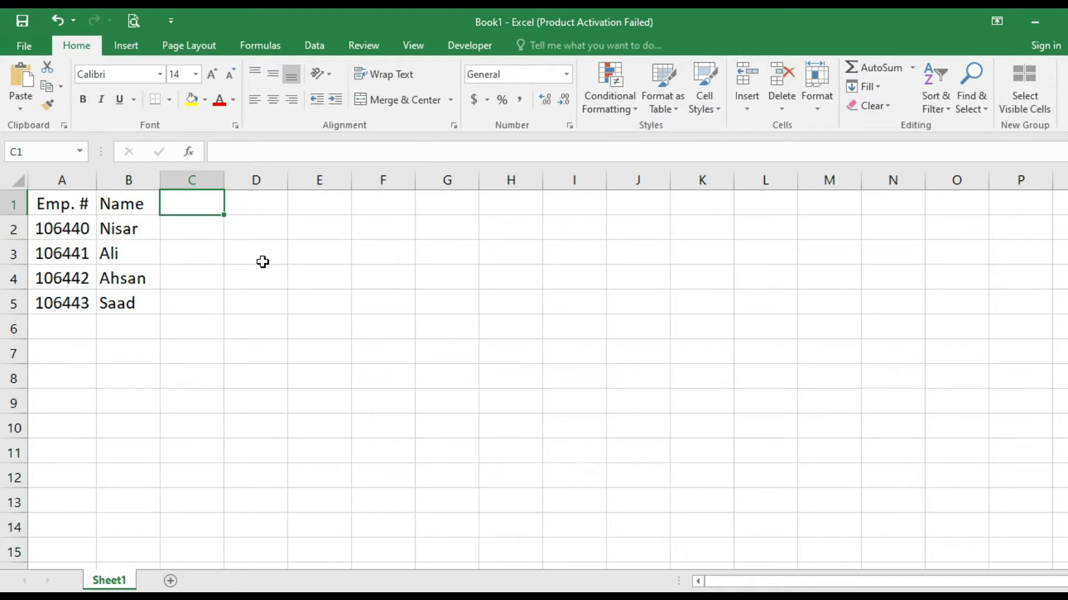
key(Right)
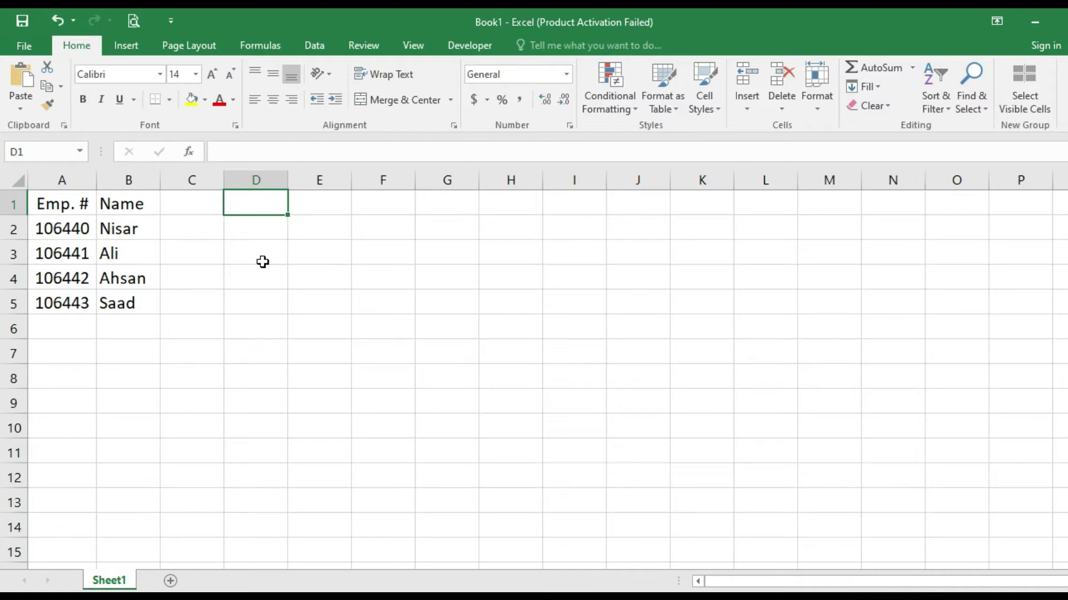
key(Left)
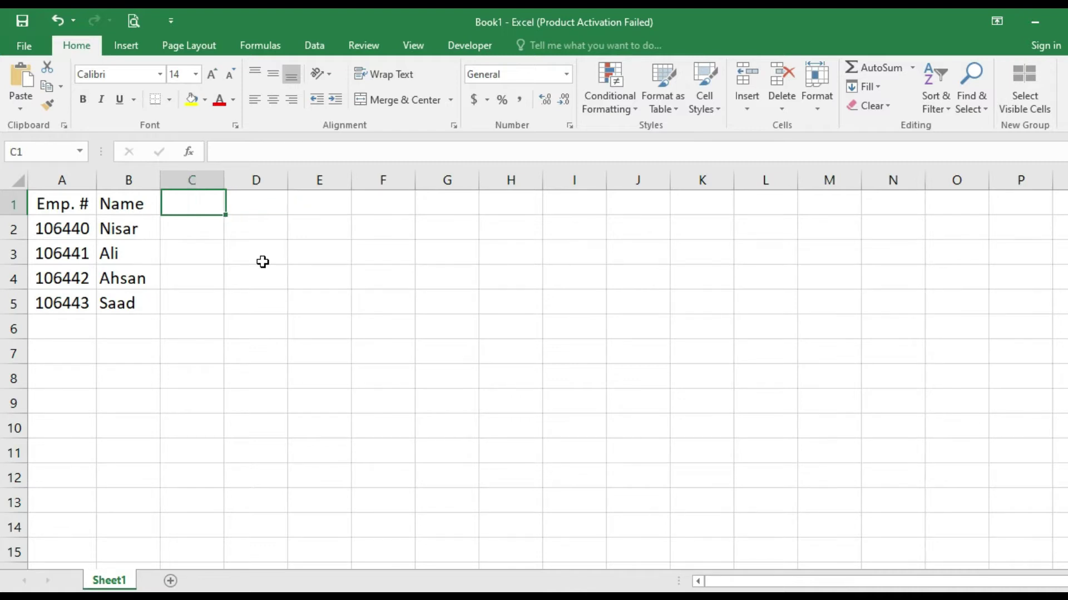
key(Left)
key(Left)
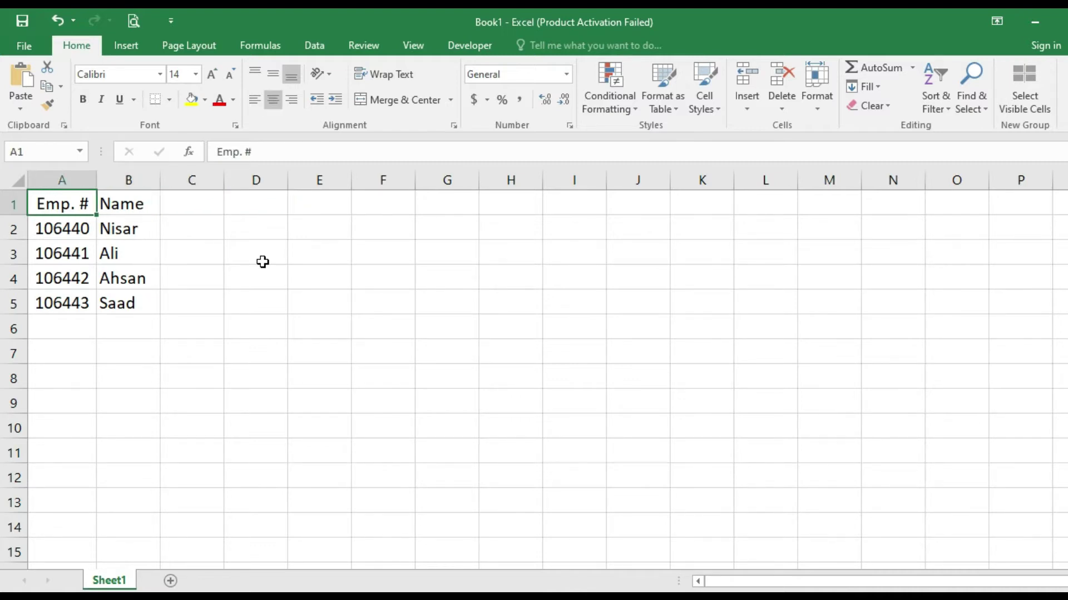
Step: Copy the Emp. # heading from A1 into D1
key(ctrl+c)
key(Right)
key(Right)
key(Right)
key(Return)
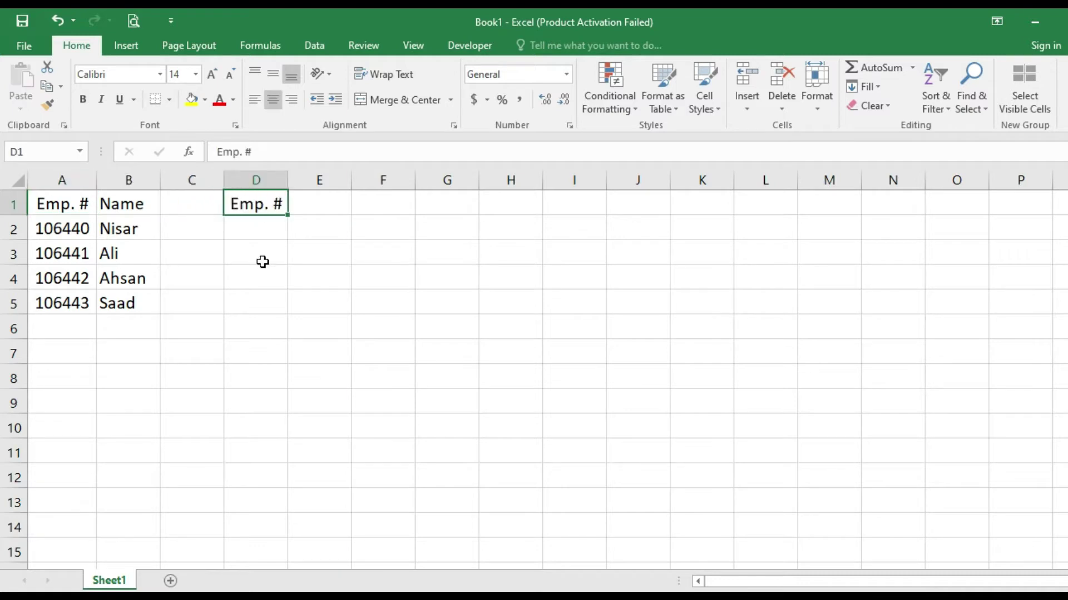
key(Down)
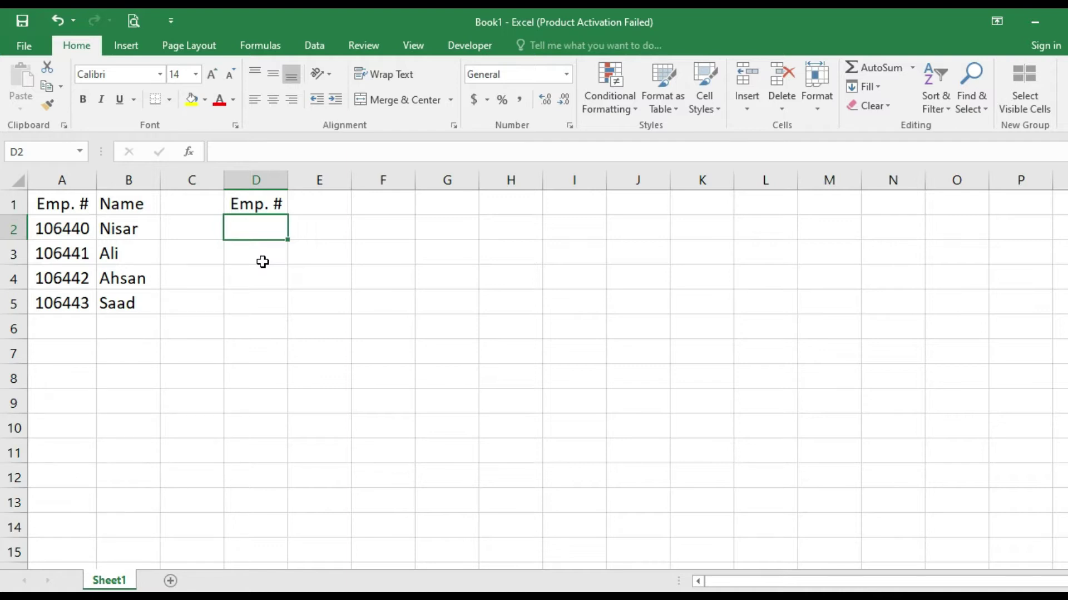
Step: Copy the Name heading from B1 into E1
key(Left)
key(Left)
key(Left)
key(Right)
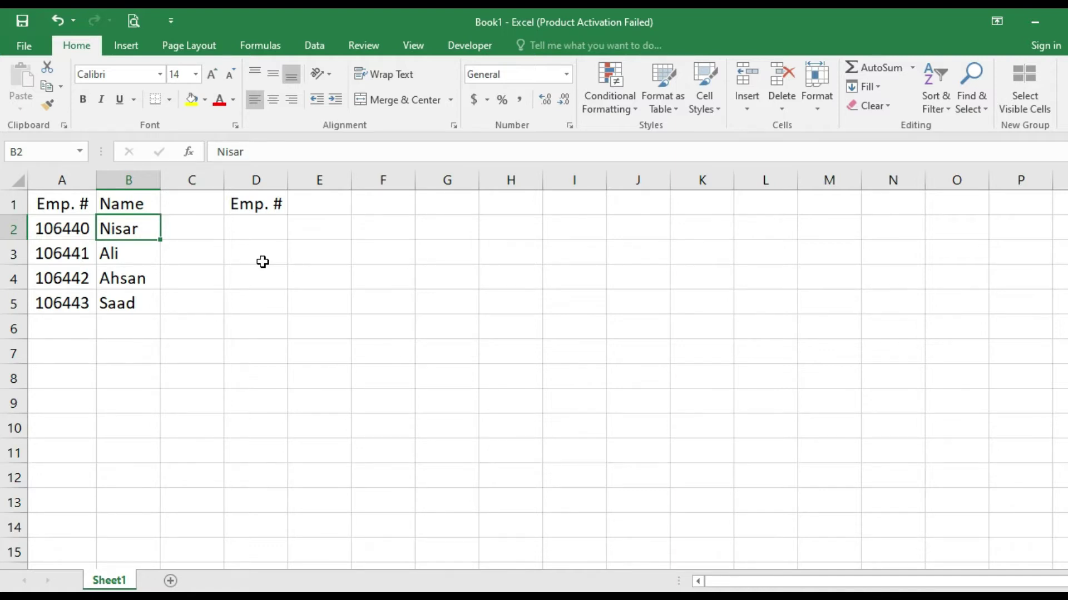
key(Right)
key(Right)
key(Right)
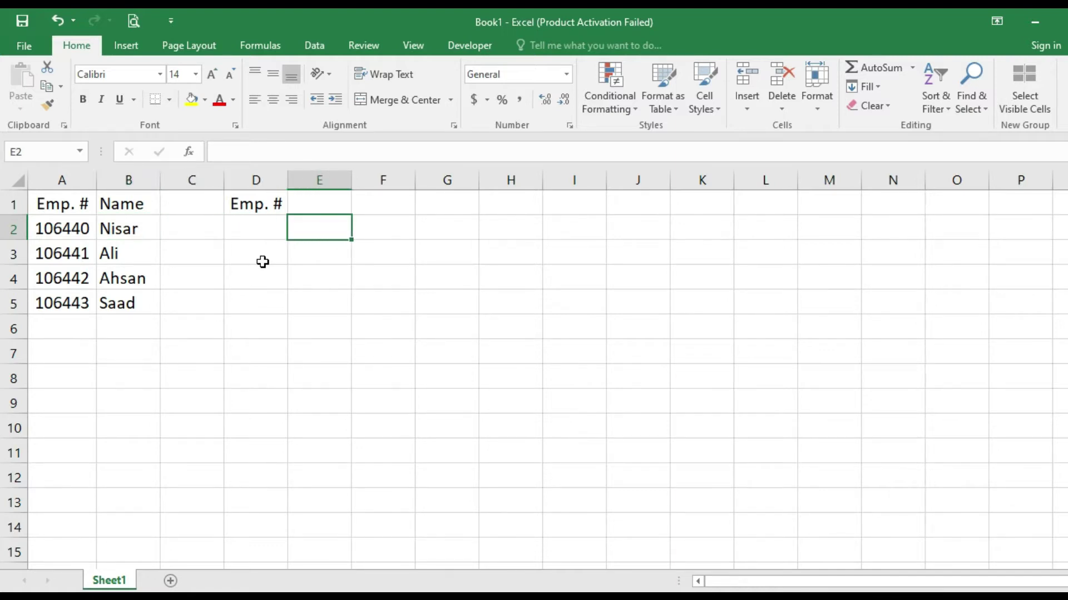
key(Left)
key(Left)
key(Left)
key(Up)
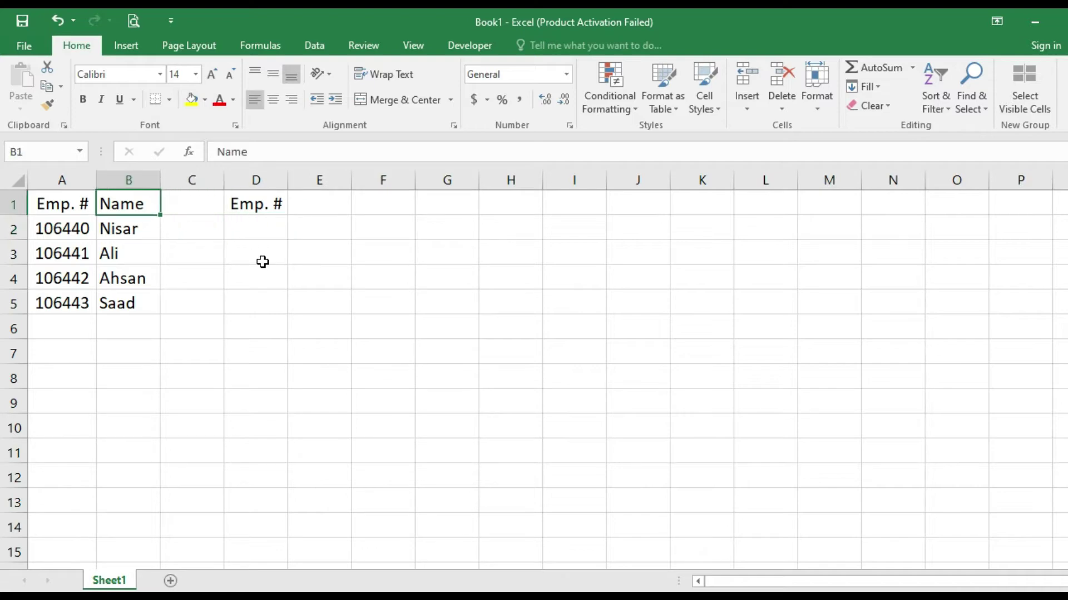
key(ctrl+c)
key(Right)
key(Right)
key(Right)
key(Return)
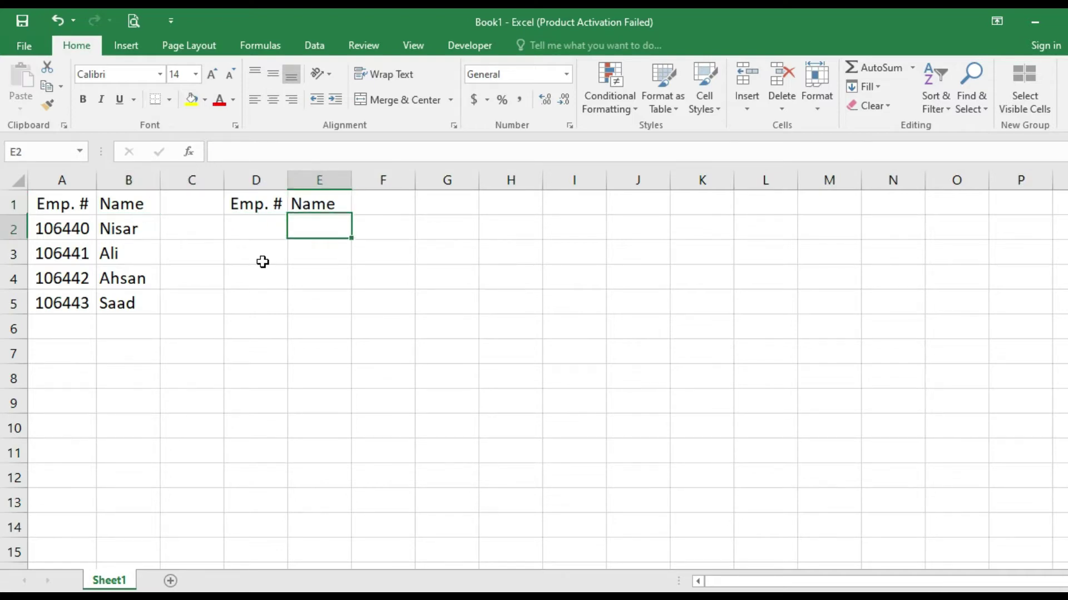
key(Left)
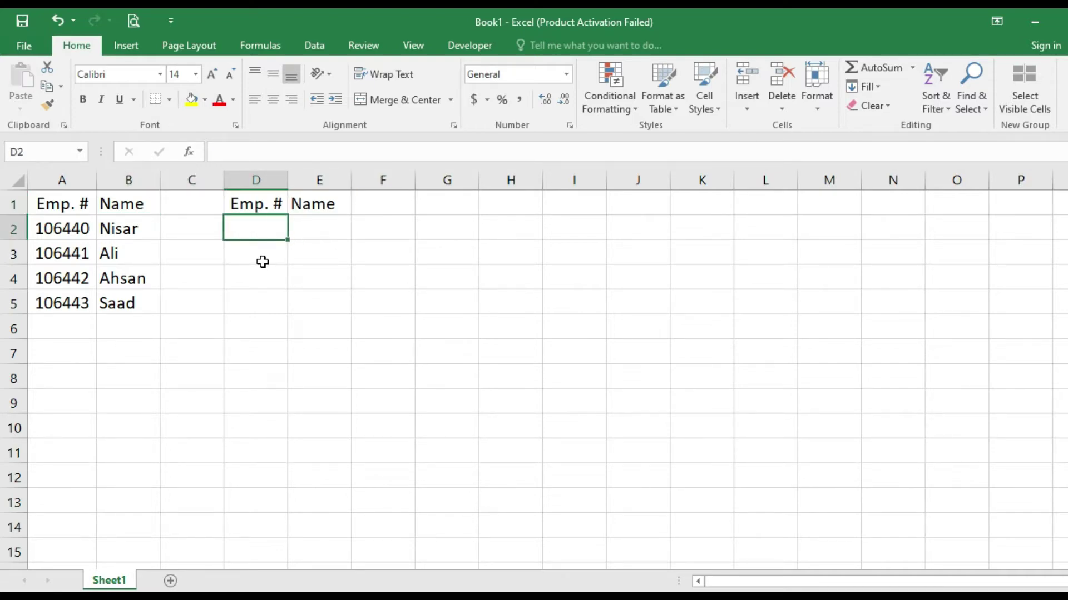
key(Left)
key(Left)
key(Left)
key(Right)
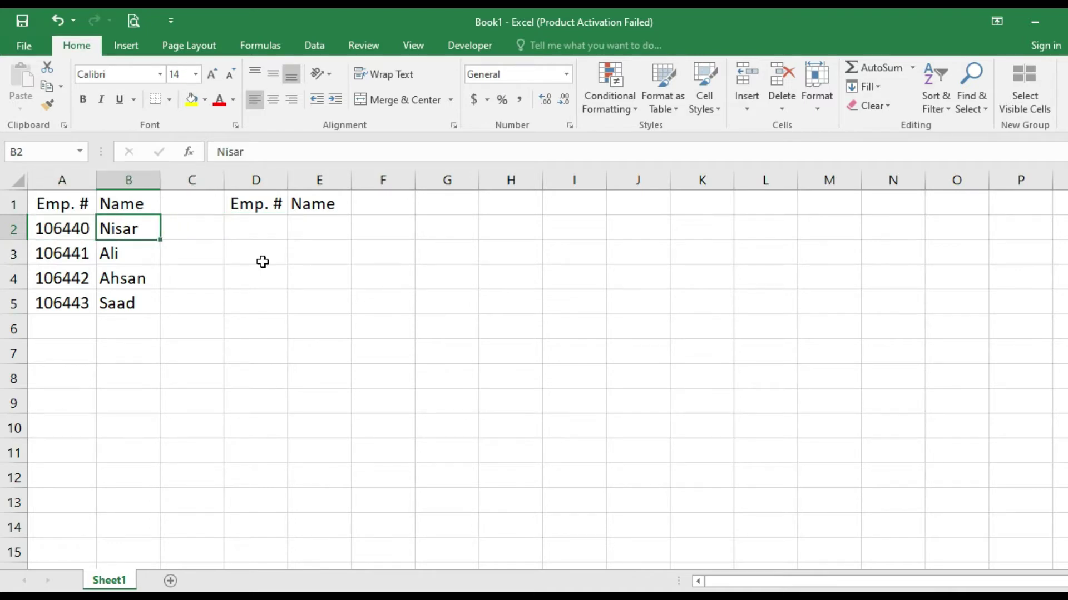
key(Right)
key(Right)
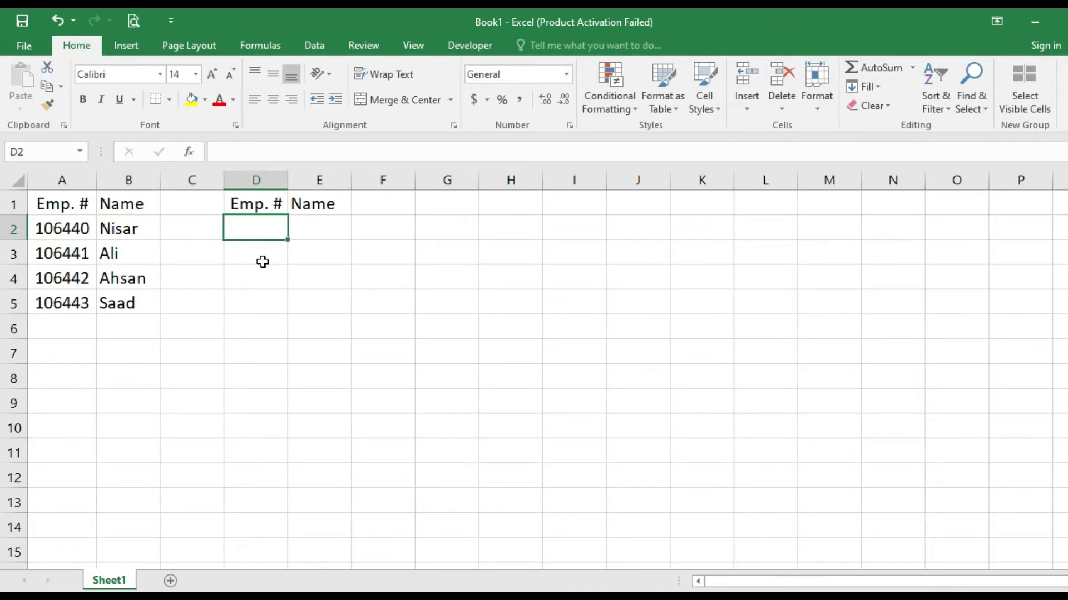
Step: Enter =ISTEXT(A2) in D2, which returns FALSE for the first employee number
text(=i)
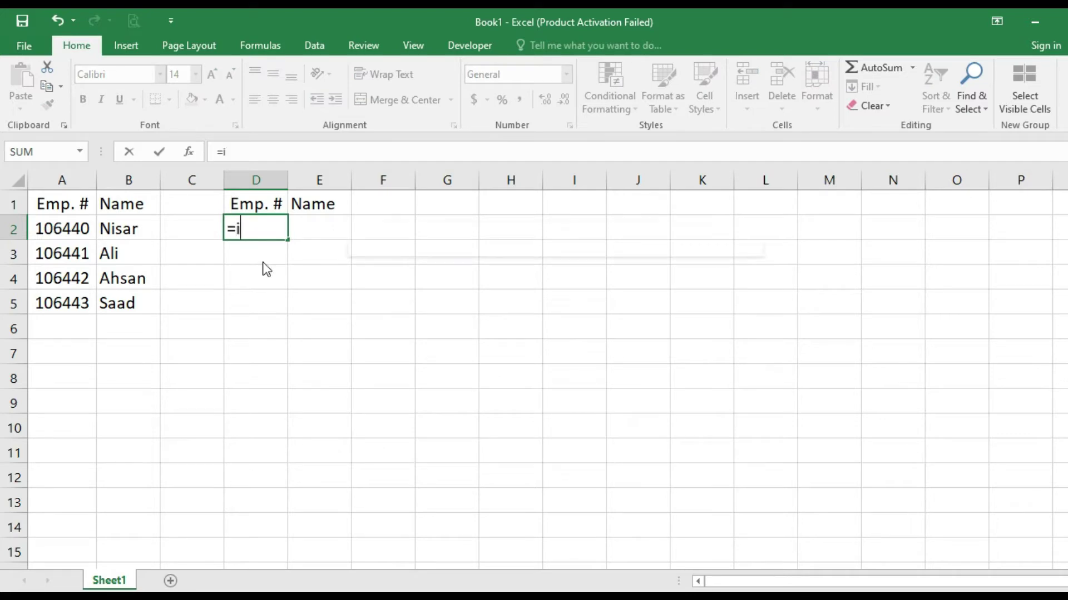
text(stext)
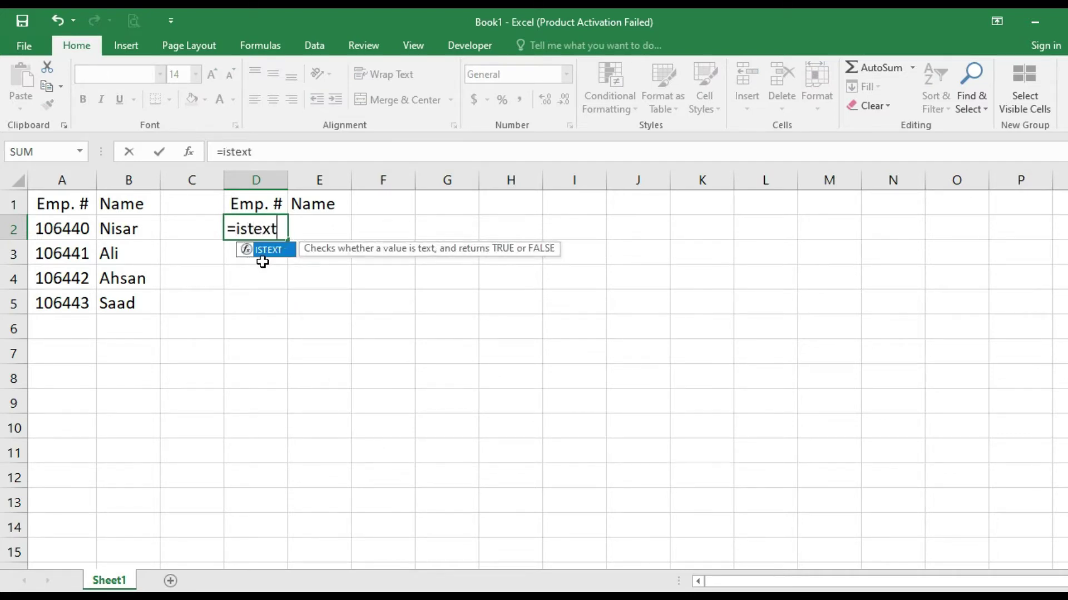
text(()
key(Left)
key(Left)
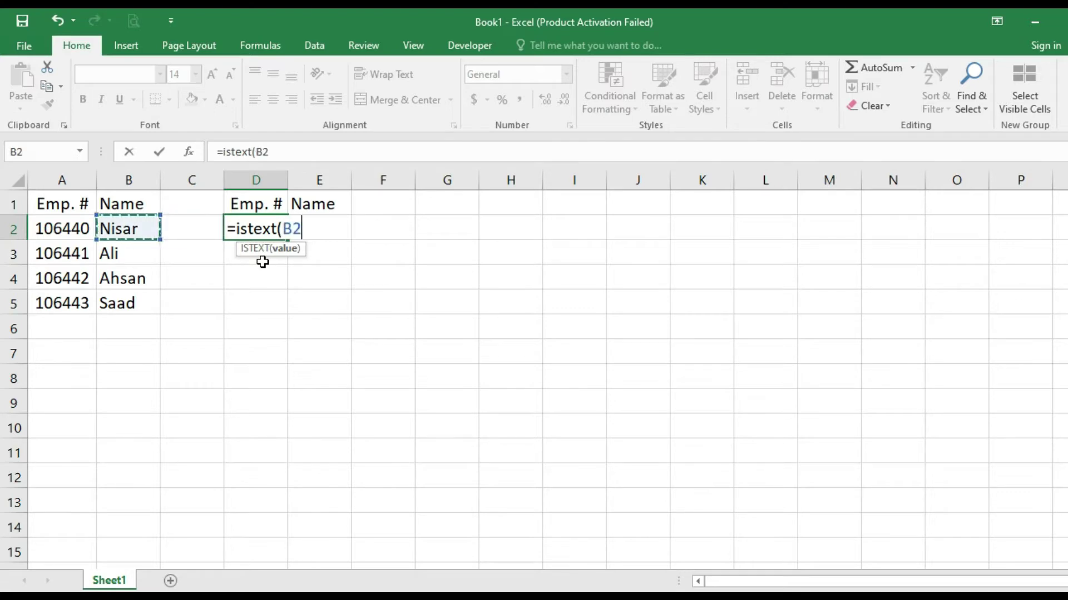
key(Left)
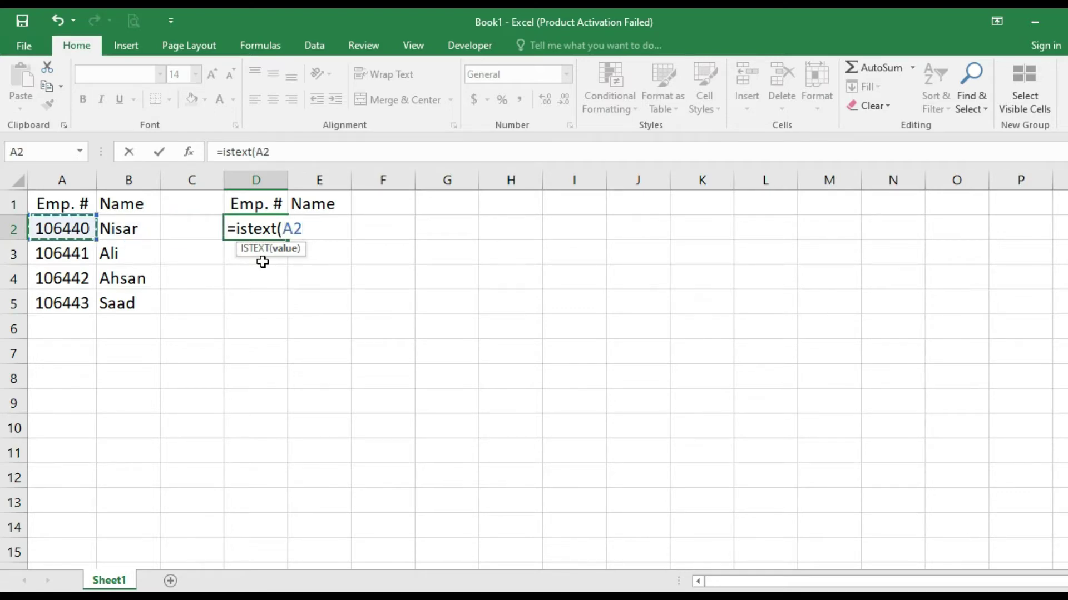
text())
key(Return)
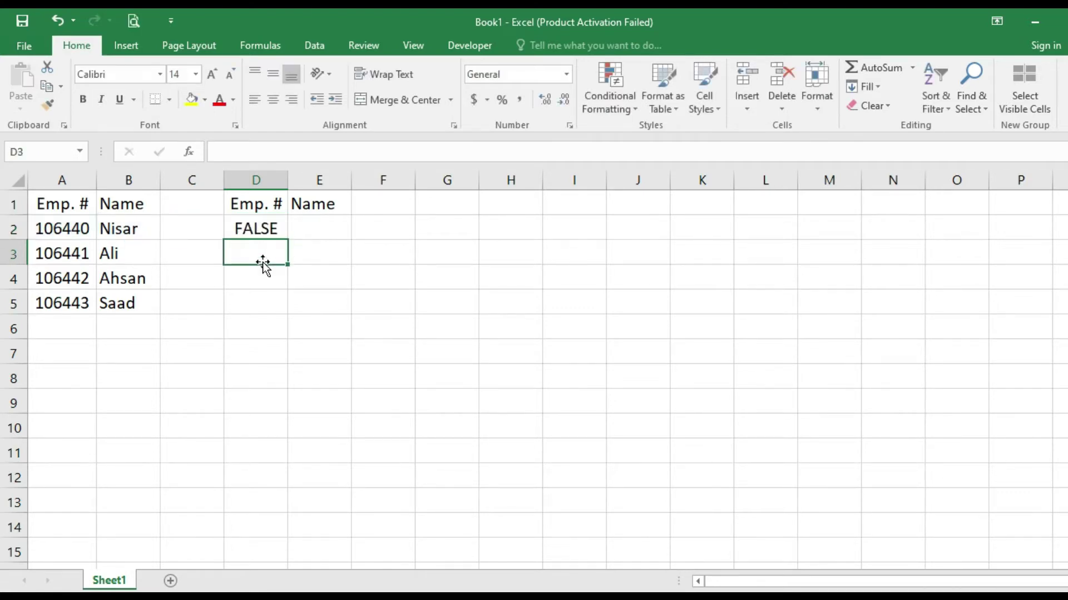
key(Up)
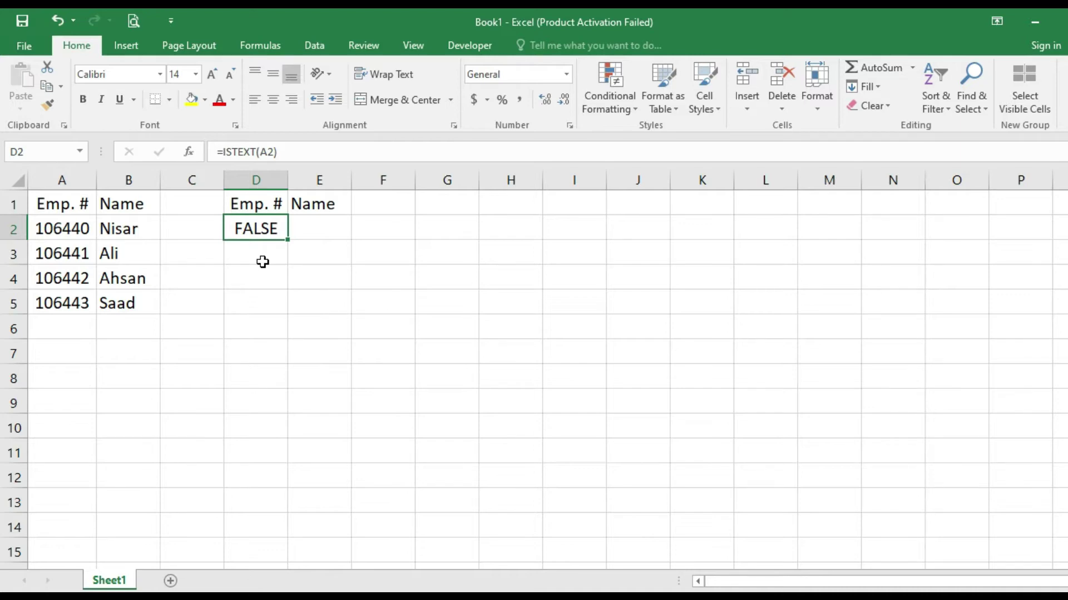
Step: Enter =ISTEXT(B2) in E2 to test the first employee's name
key(Right)
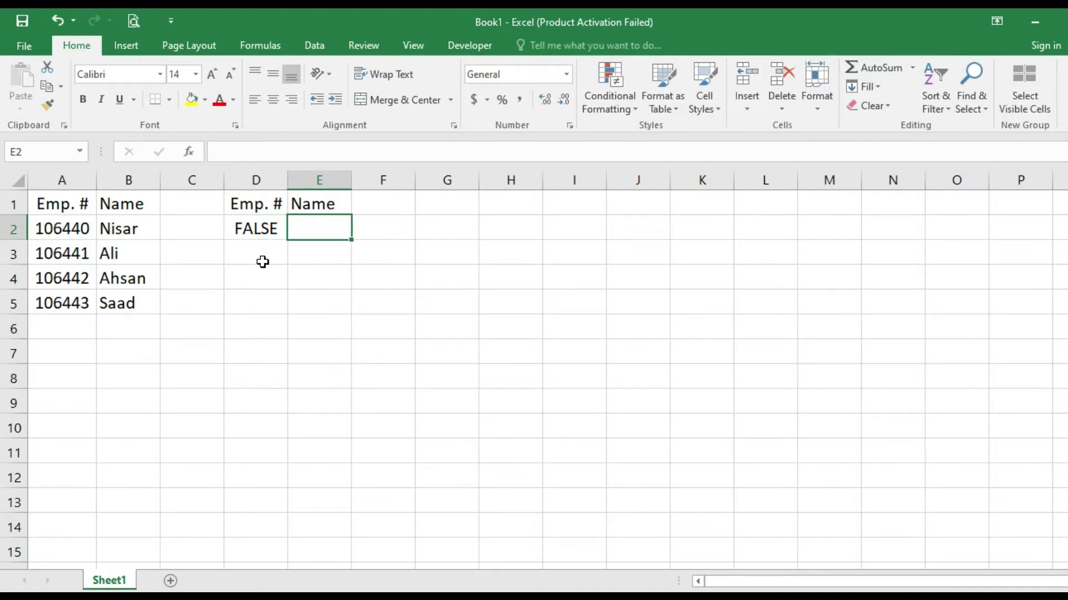
text(=)
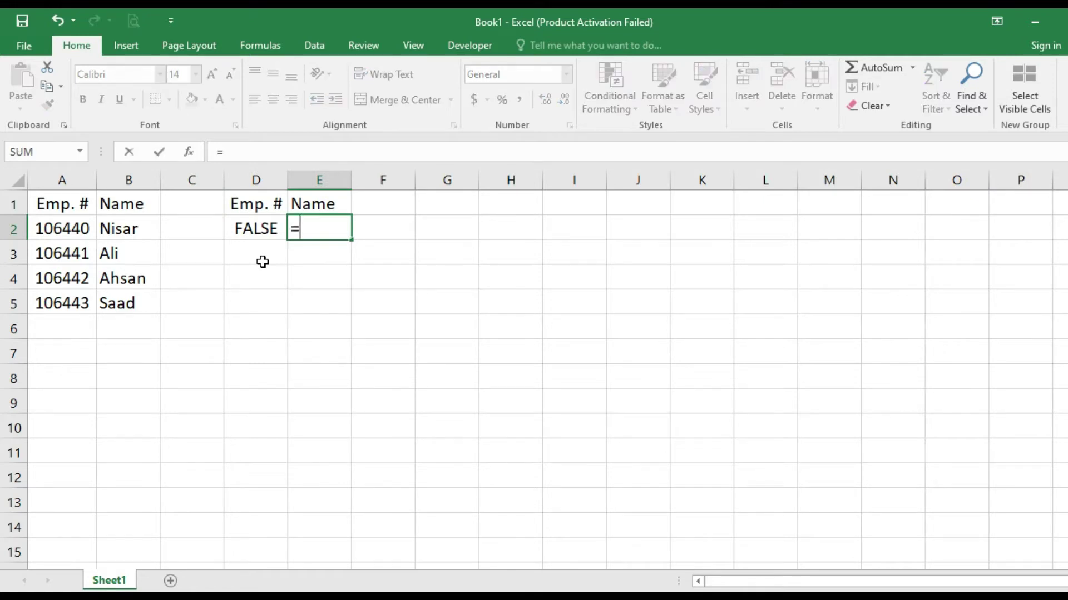
text(istext()
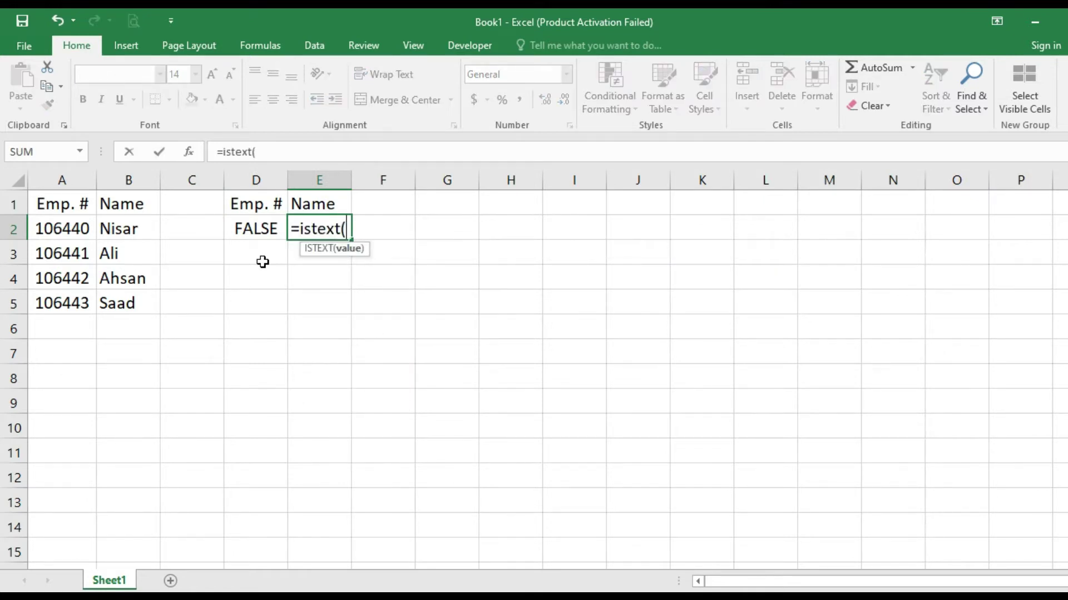
key(Left)
key(Left)
key(Left)
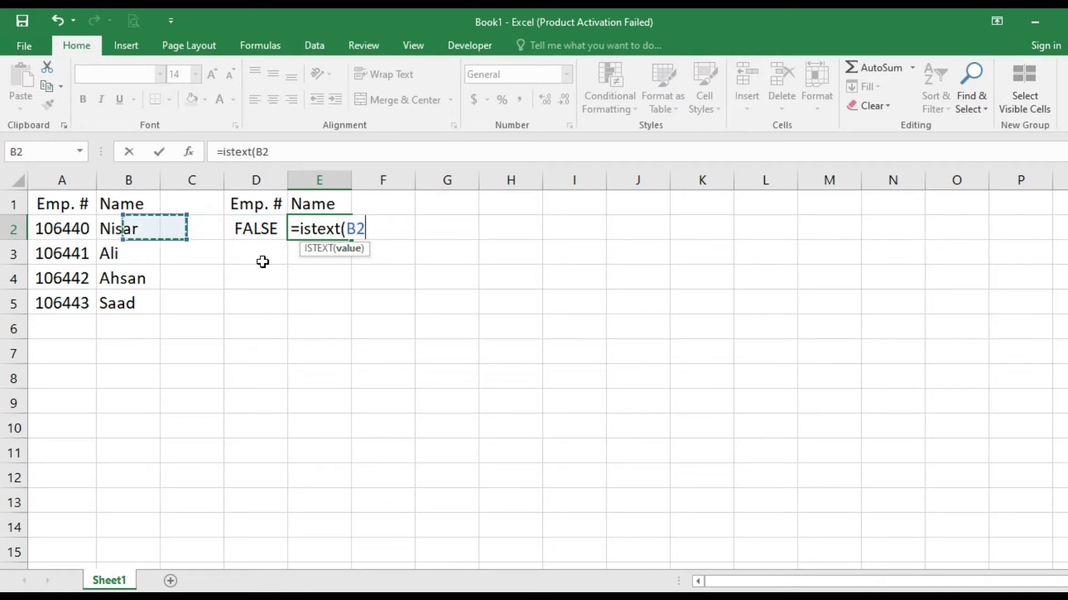
text())
key(Return)
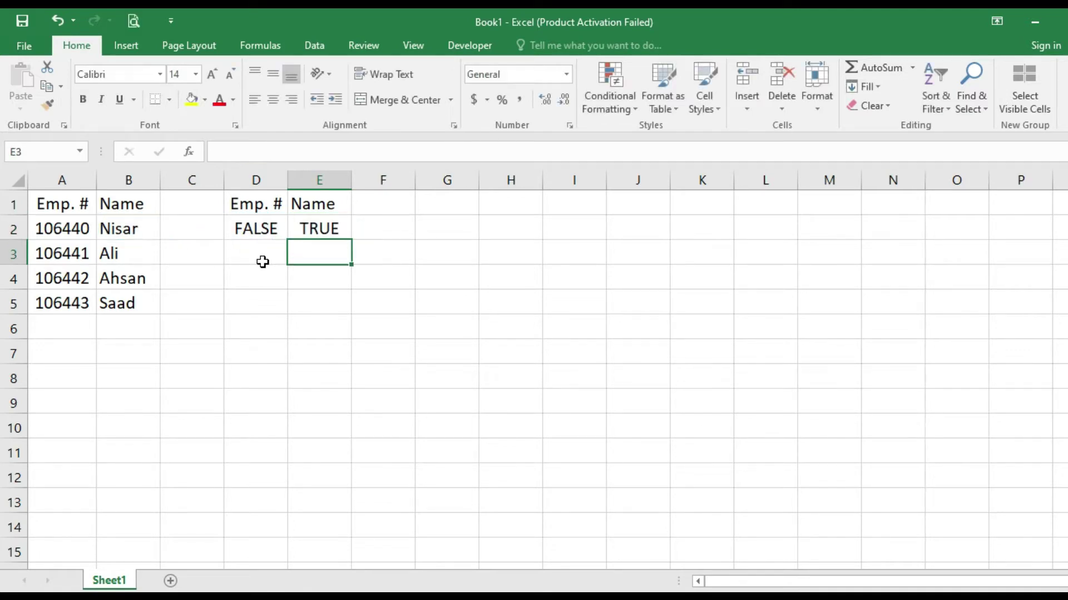
key(Up)
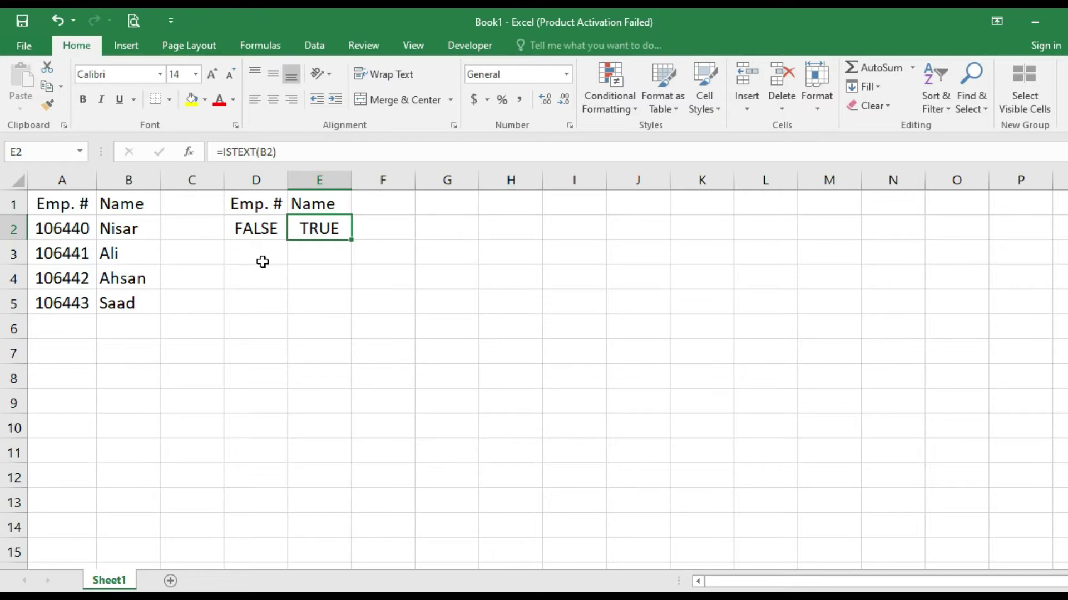
Step: Compare the D2 and E2 results, then clear both cells D2:E2
key(Left)
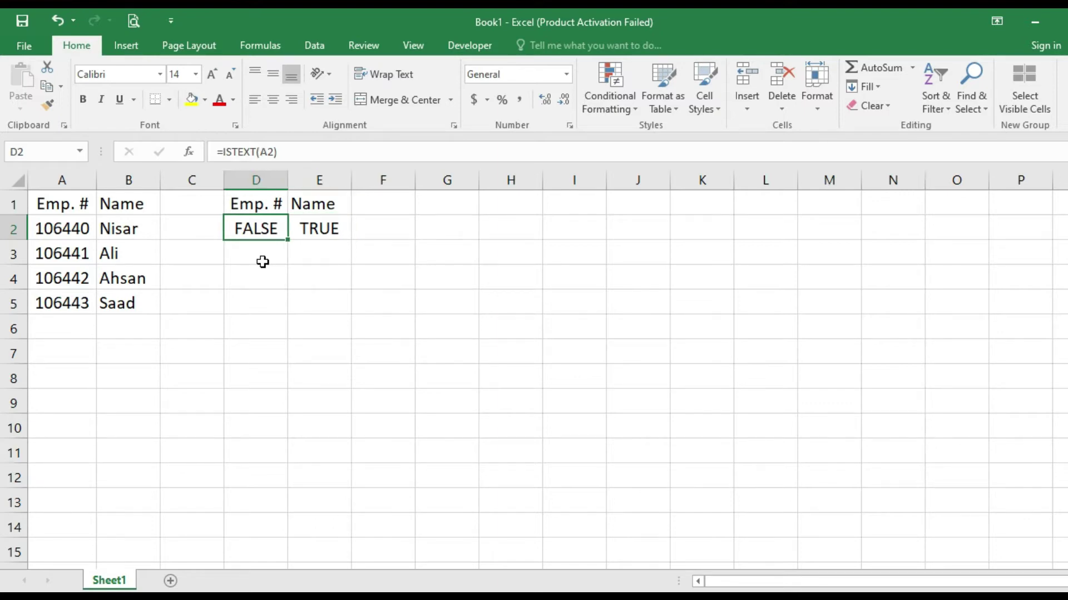
key(Right)
key(Left)
key(shift+Right)
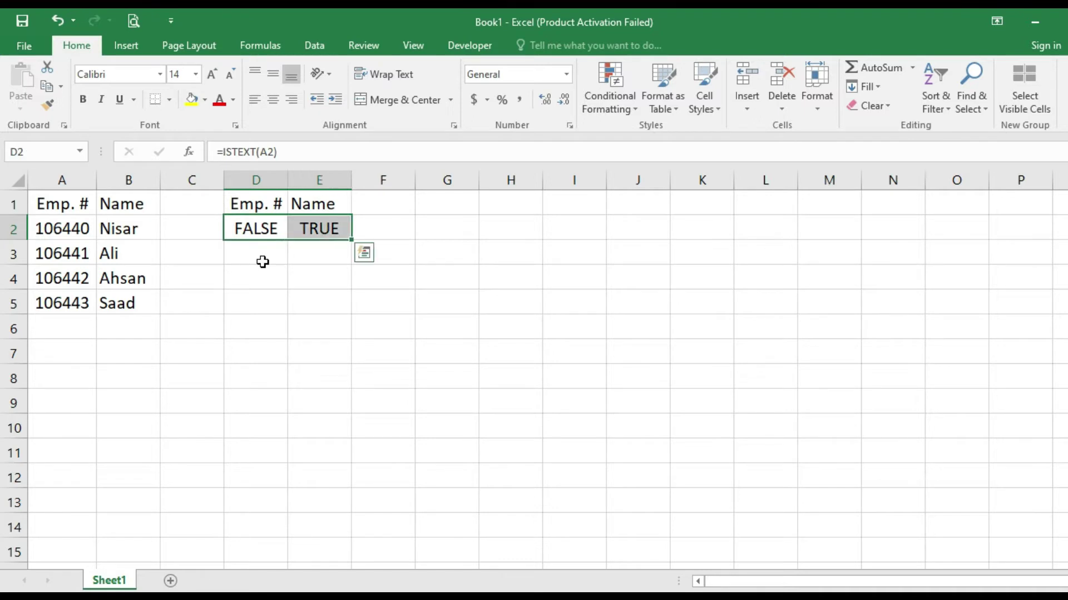
key(Delete)
key(Right)
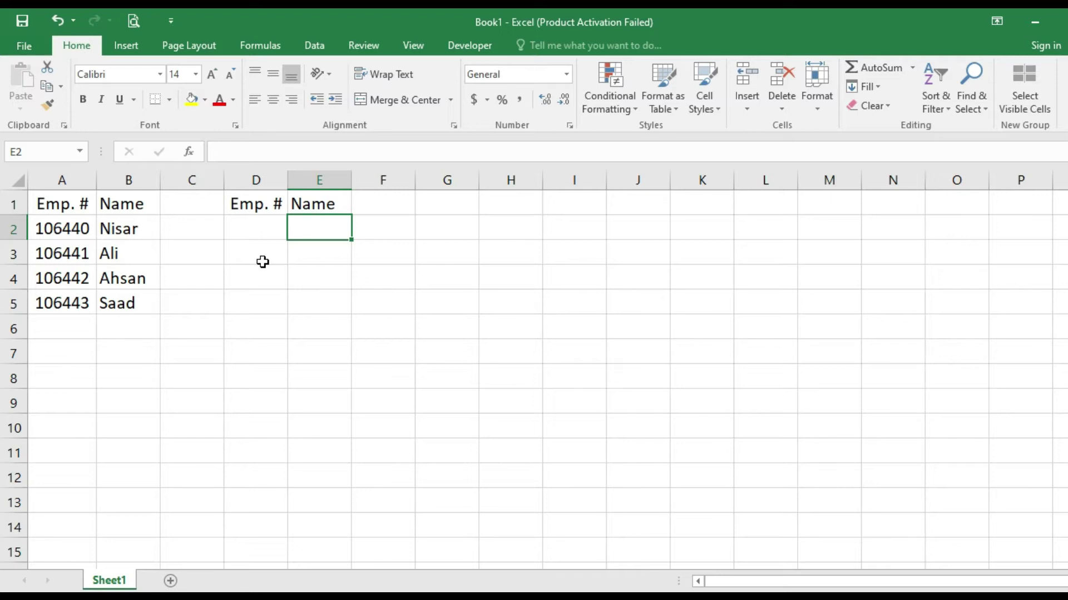
Step: Enter =IF(ISTEXT(B2)=TRUE,"Yes","No") in E2 so it displays Yes
text(=)
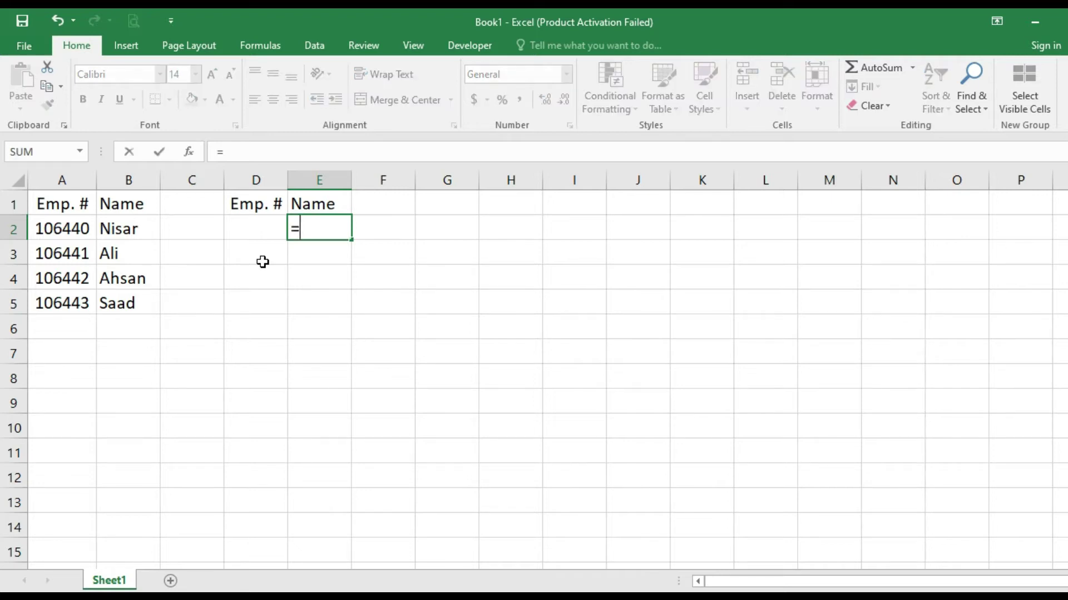
text(if()
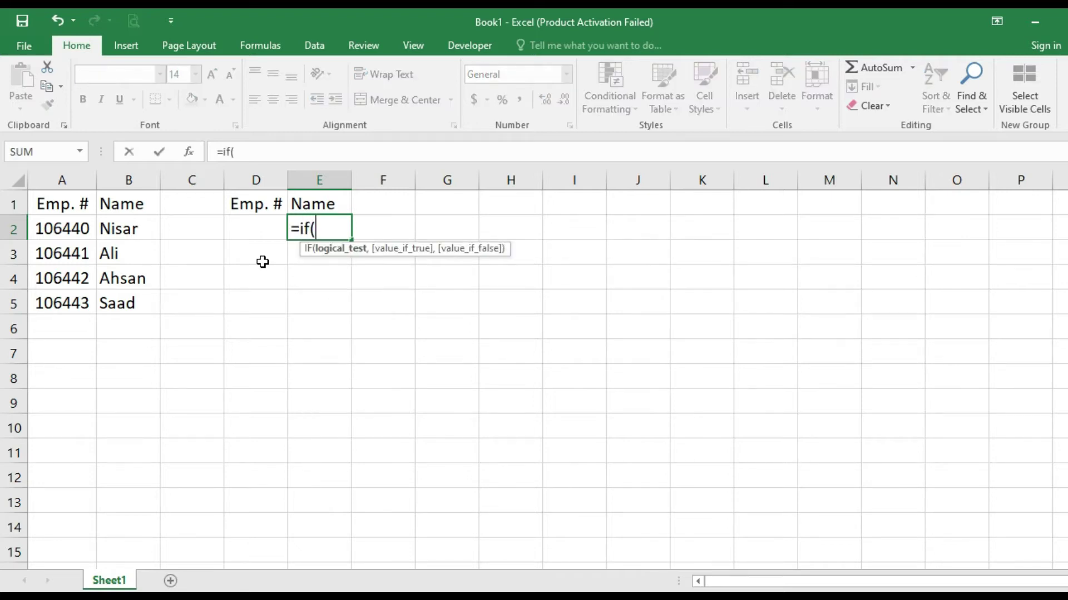
key(Left)
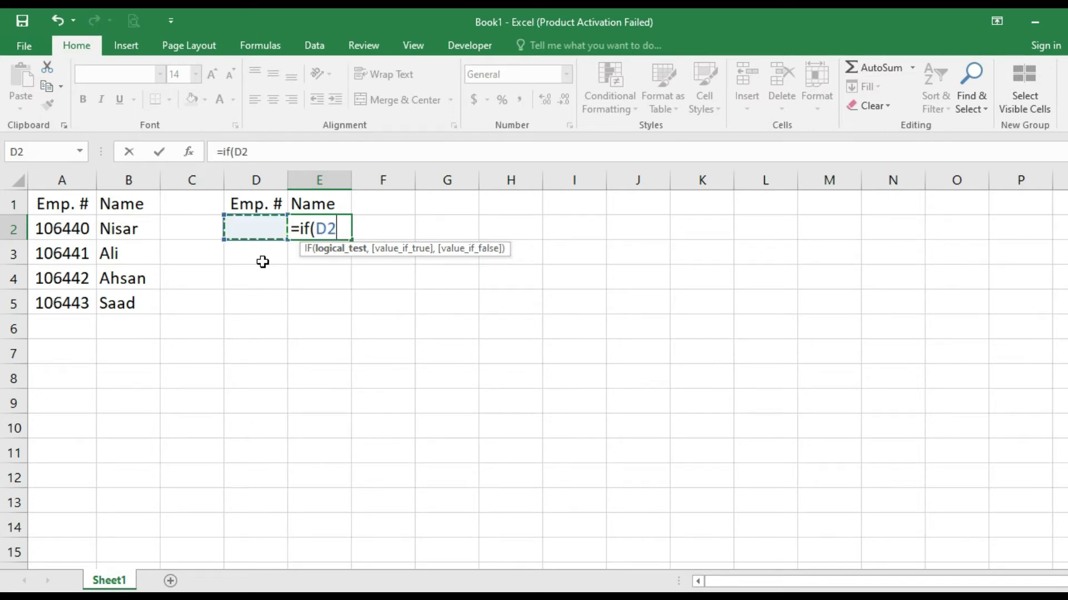
key(Left)
key(Left)
key(Left)
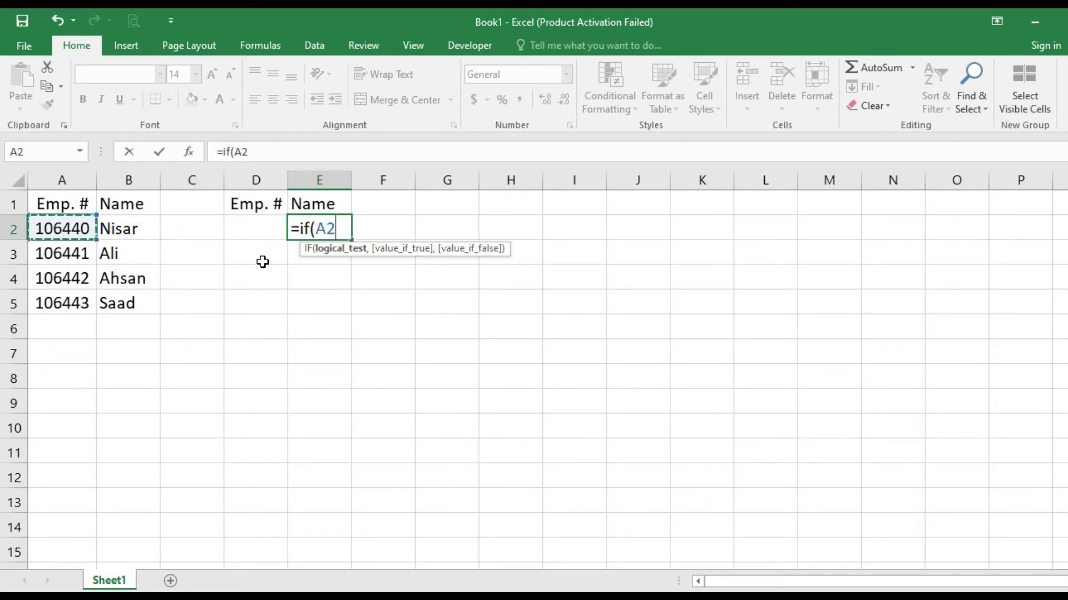
key(BackSpace)
key(BackSpace)
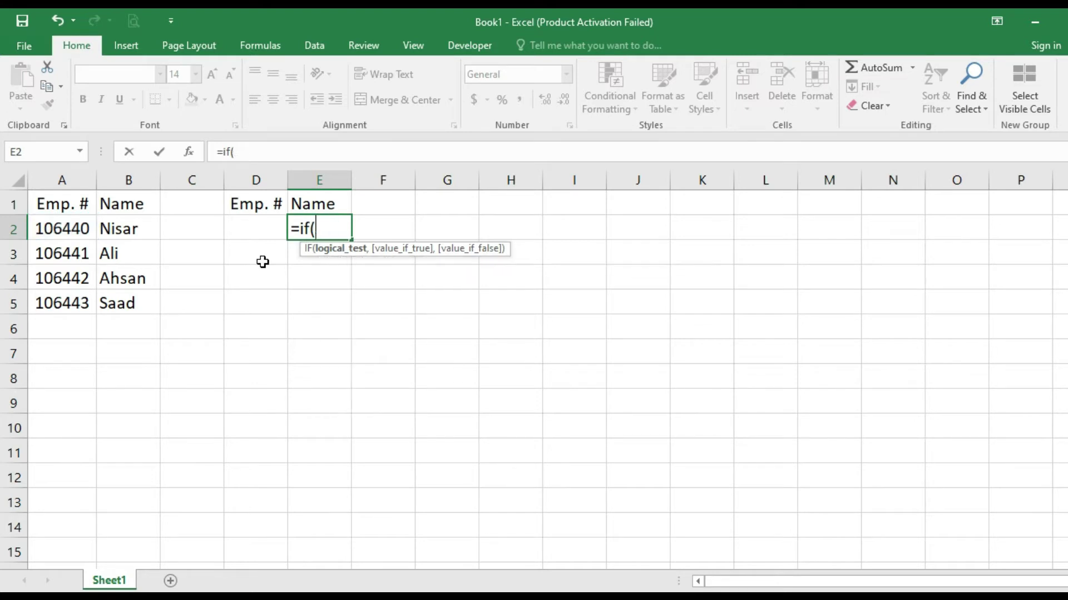
text(istext)
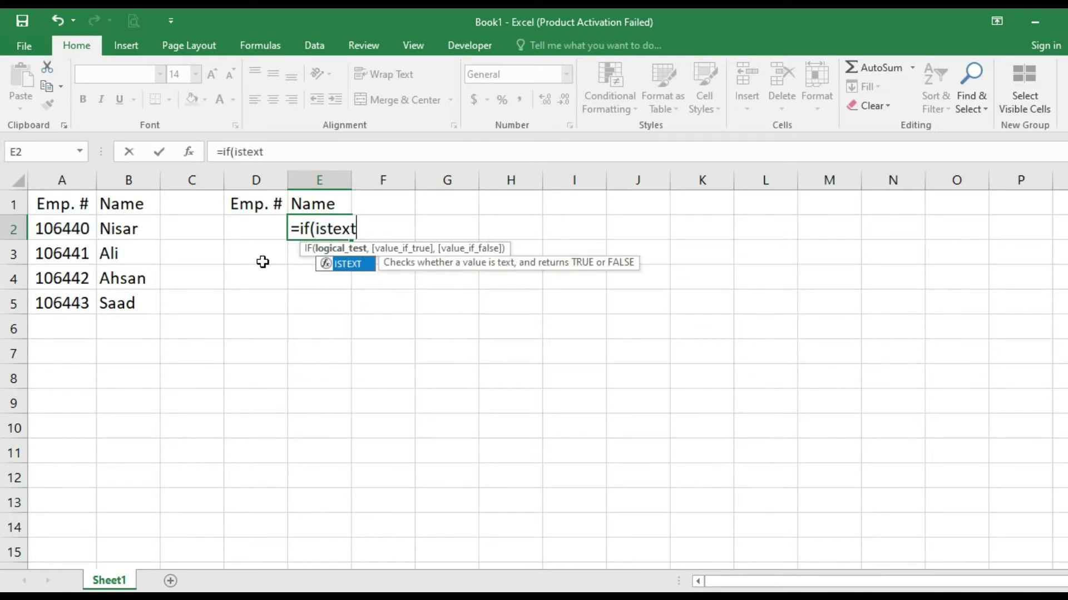
text(()
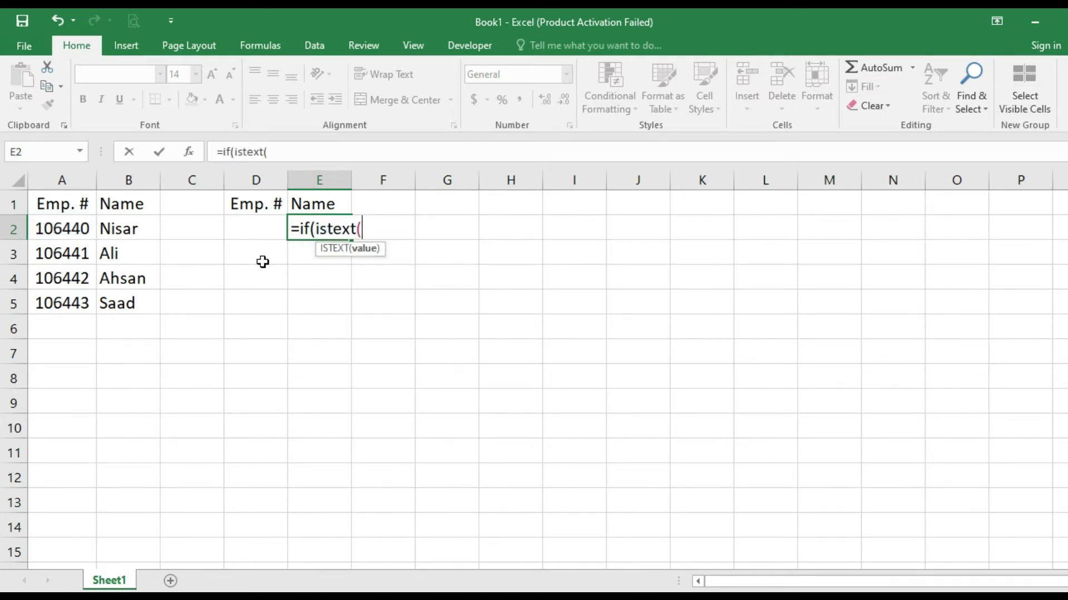
key(Left)
key(Left)
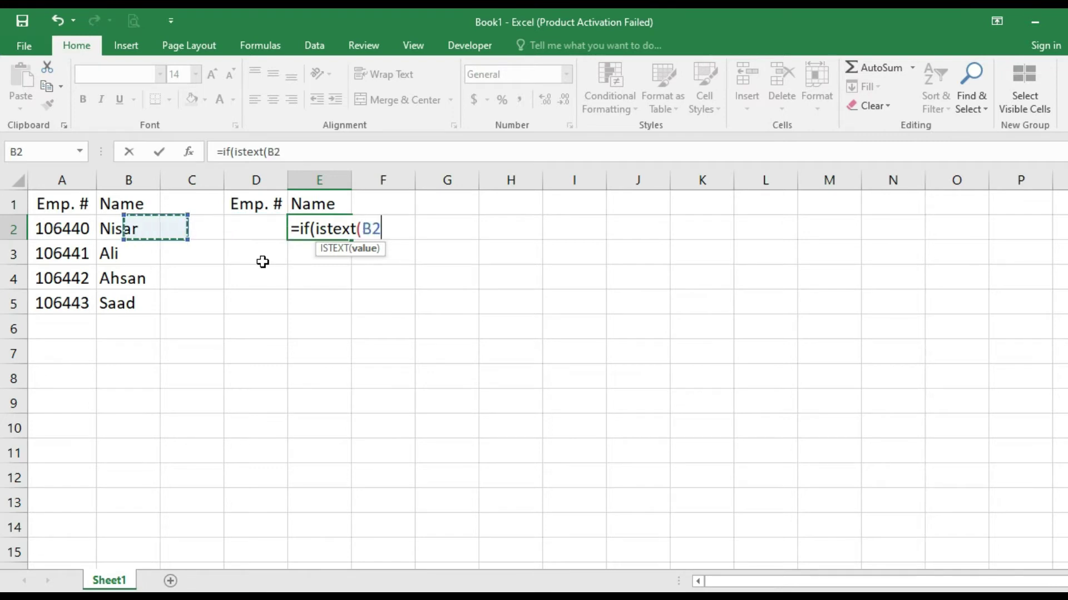
key(Left)
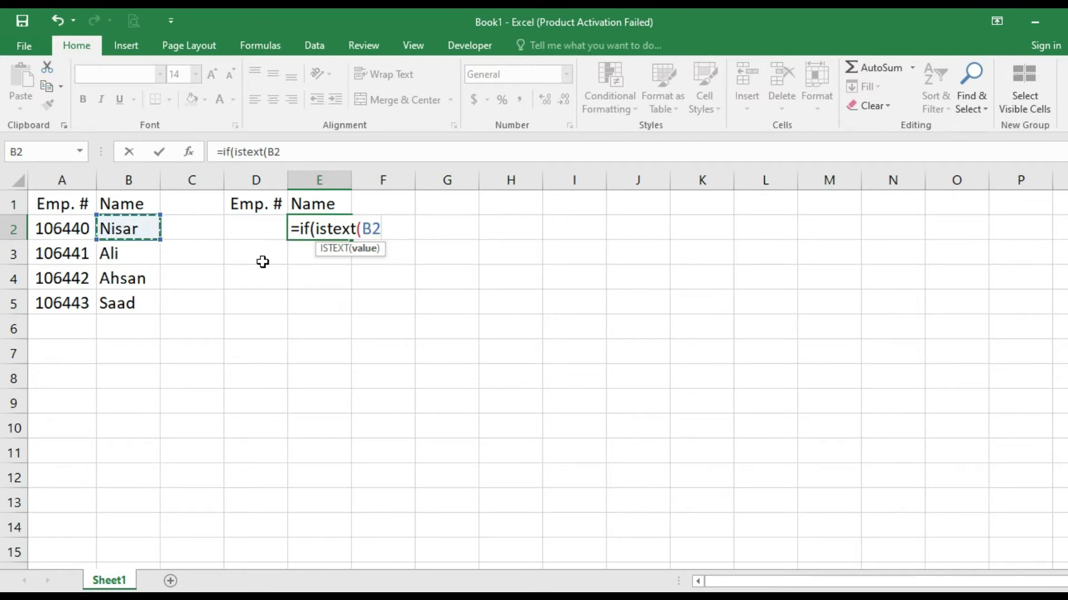
text())
text(=tr)
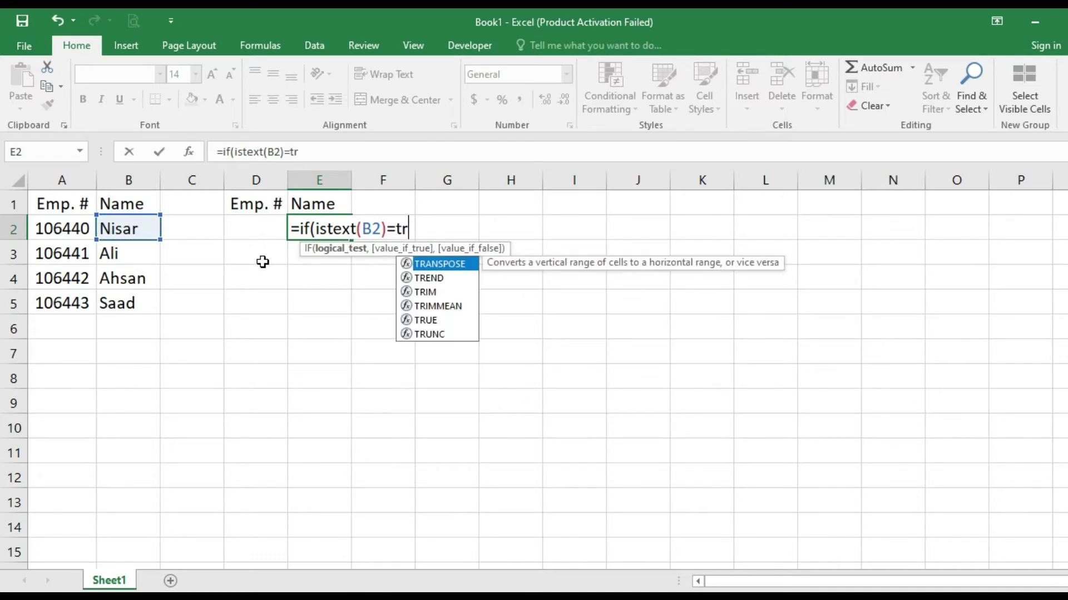
text(ue,)
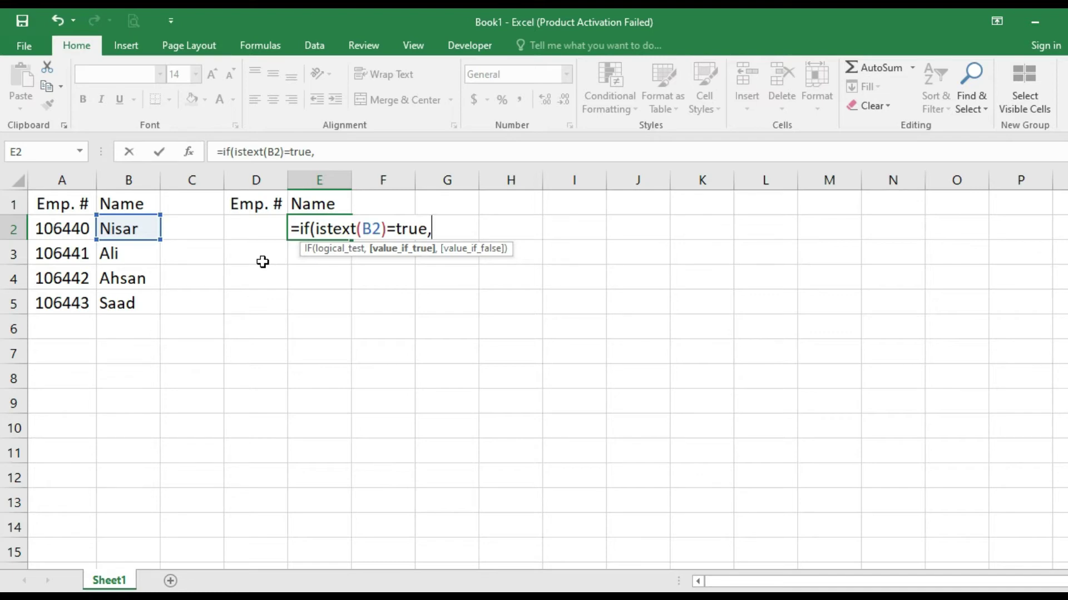
text(")
text(Yes)
text(",)
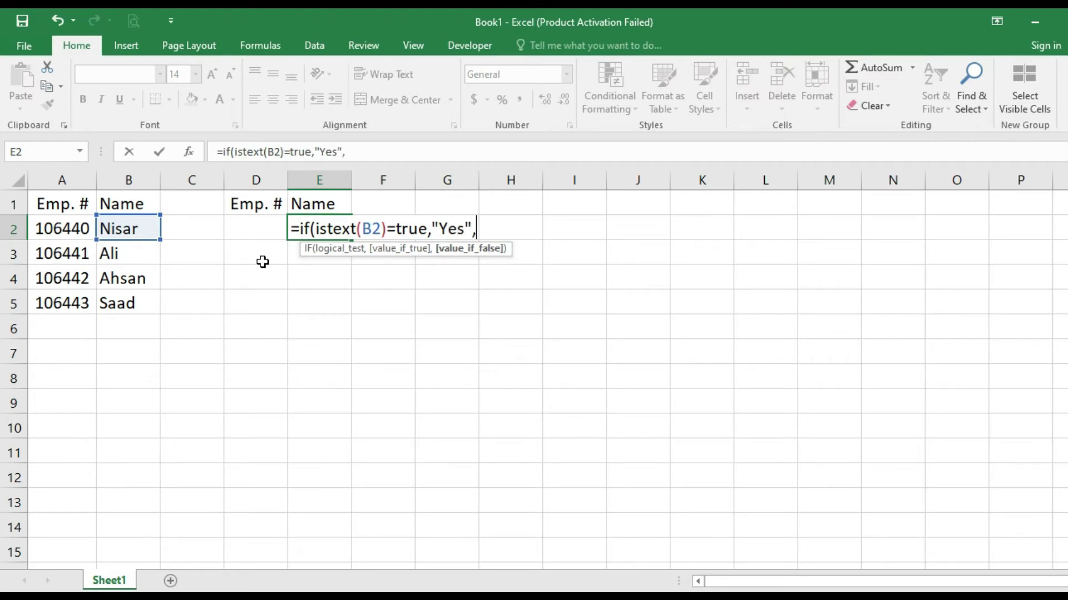
text("N)
text(o")
text())
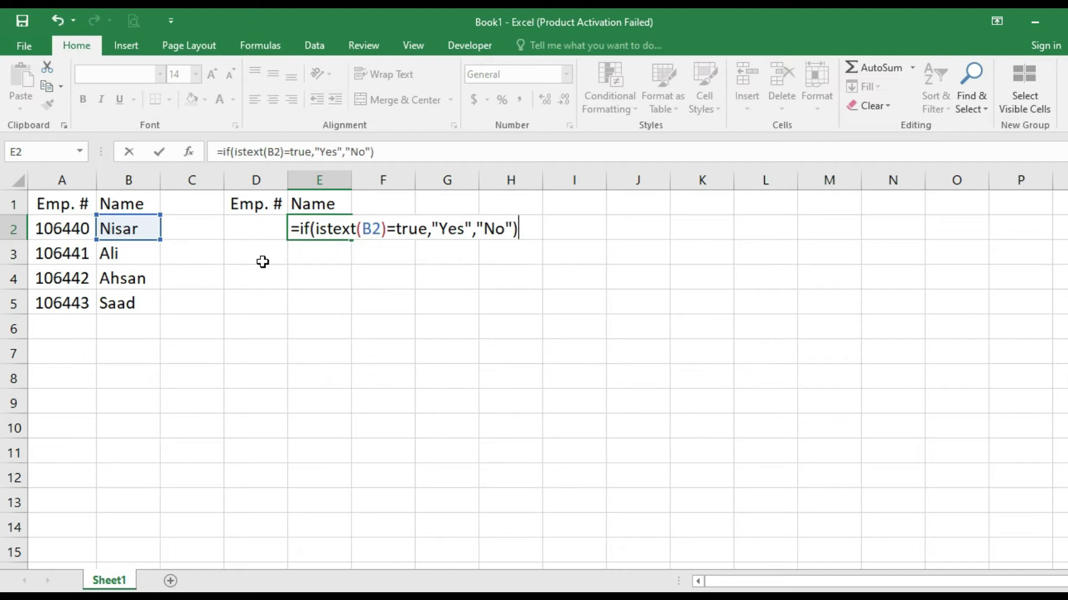
text())
key(Return)
key(Return)
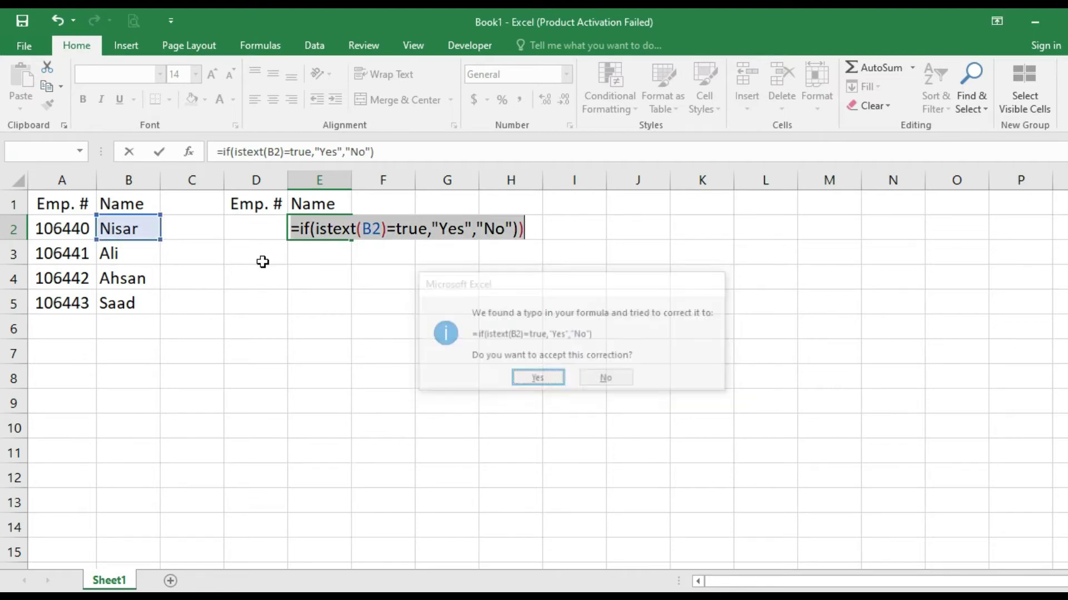
key(Up)
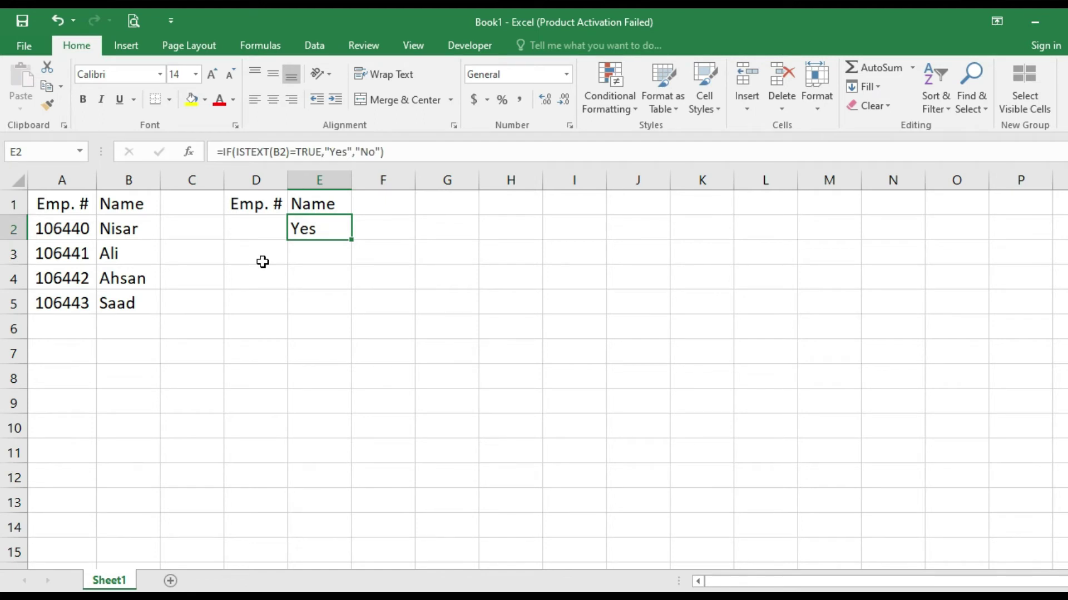
Step: Recommit E2's unchanged IF formula and enter employee number 106440 in D2
click(414, 157)
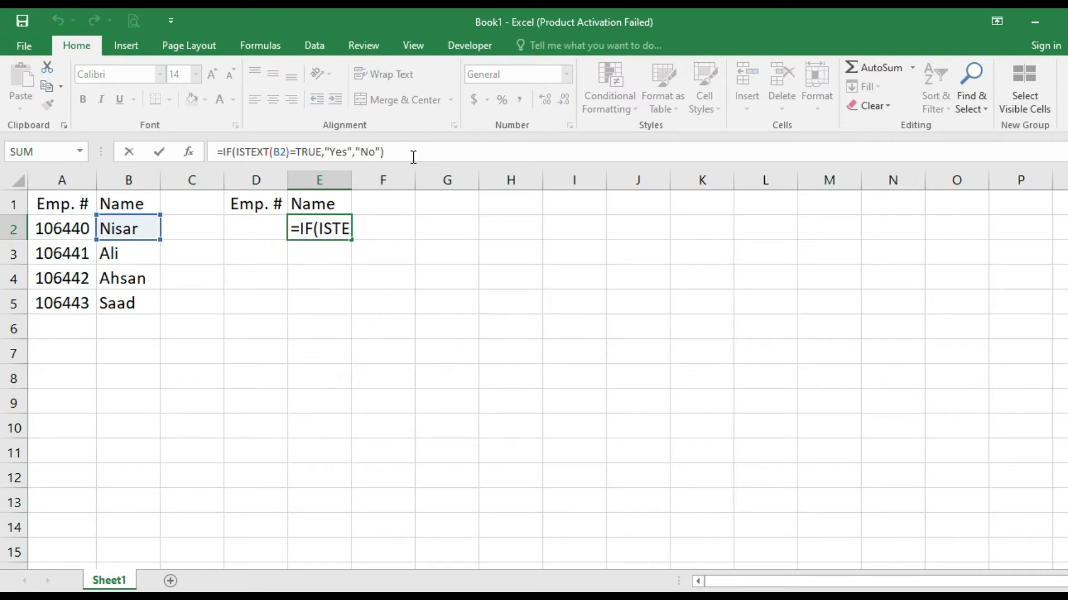
key(ctrl+Return)
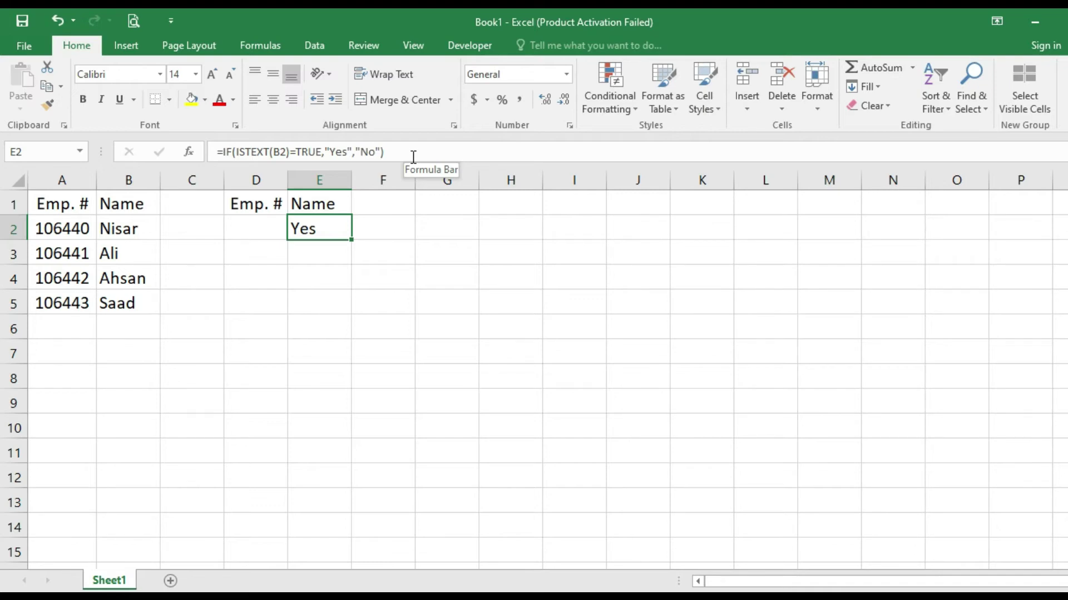
key(Left)
key(Left)
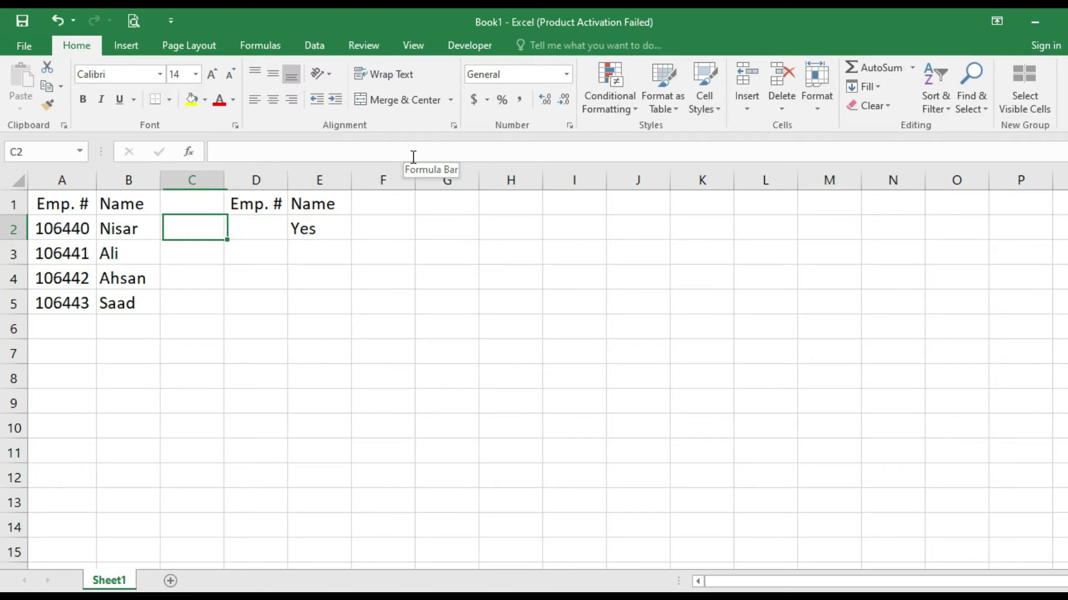
key(Left)
key(Left)
key(Right)
key(Right)
key(Right)
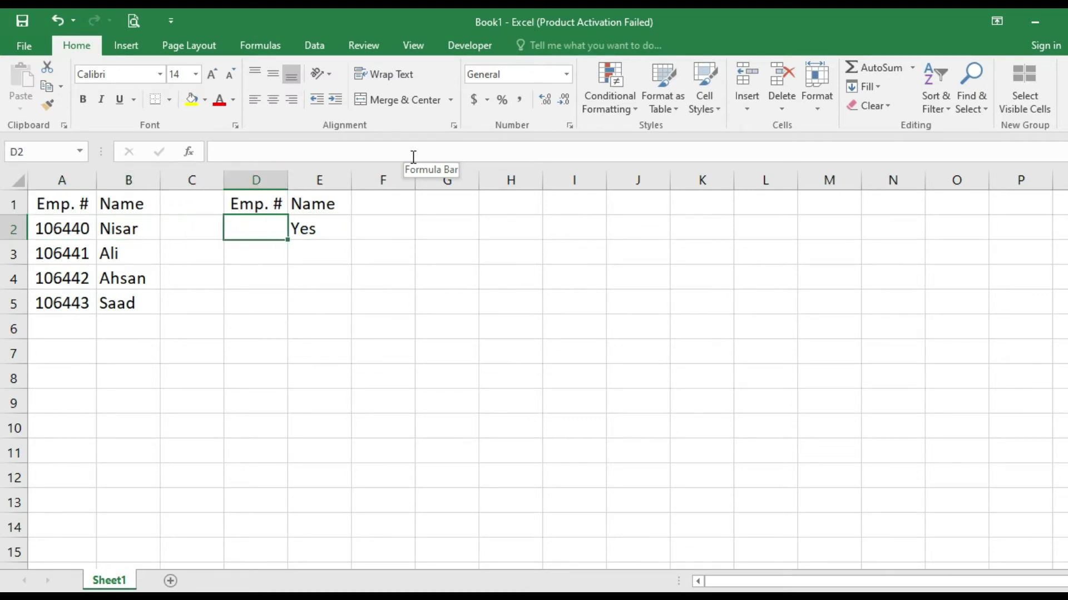
text(106)
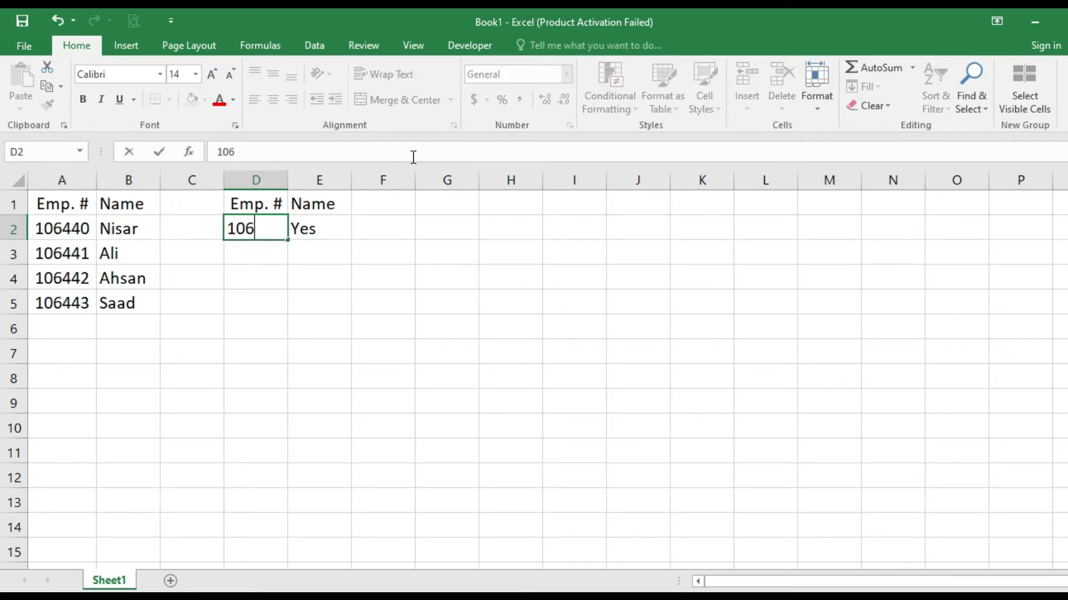
text(440)
key(Return)
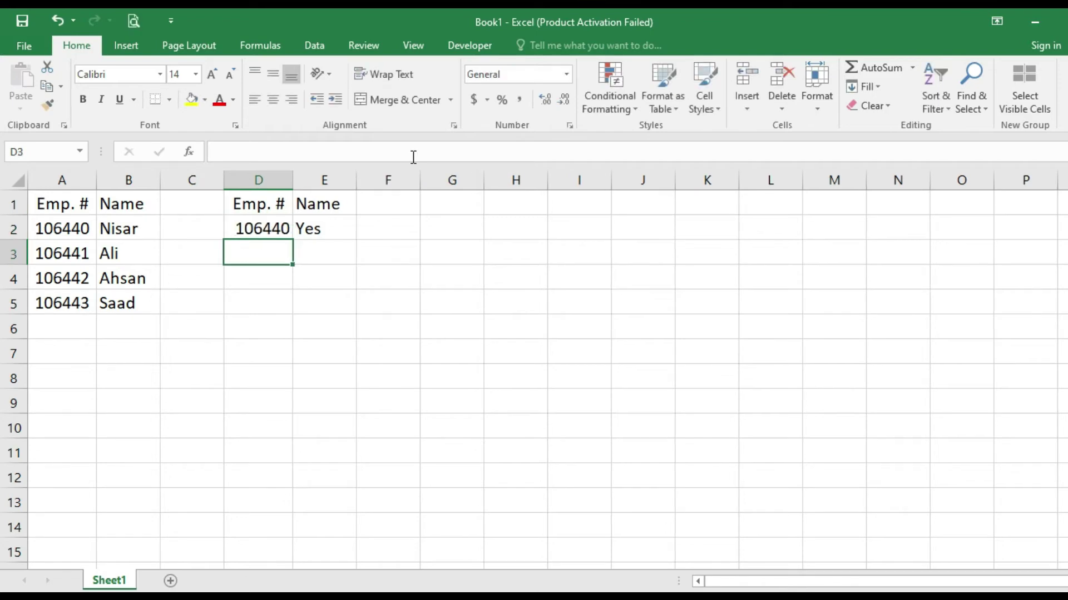
key(Up)
key(Right)
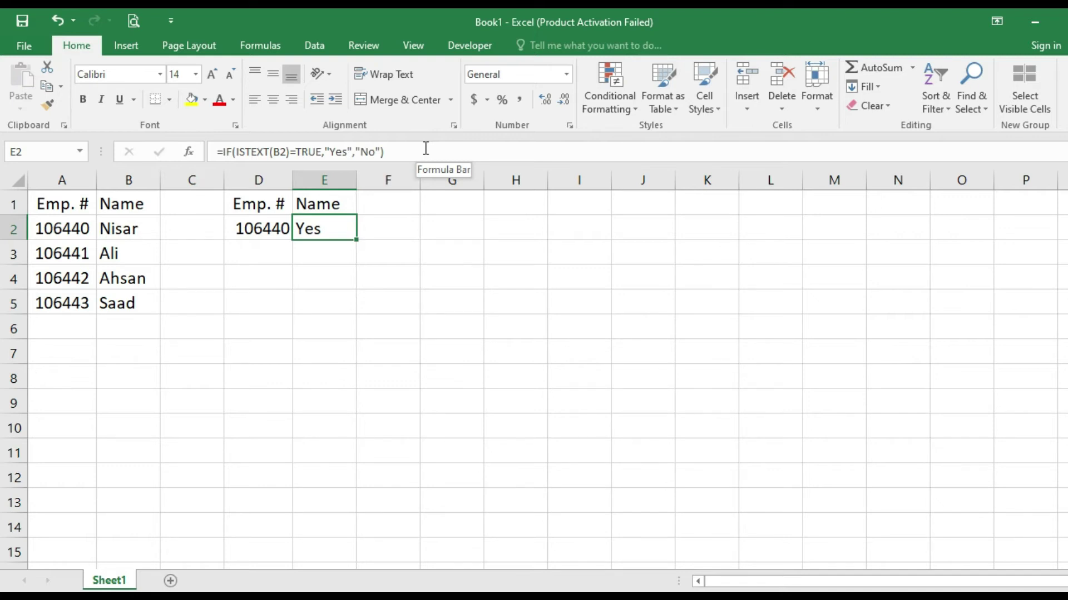
click(408, 225)
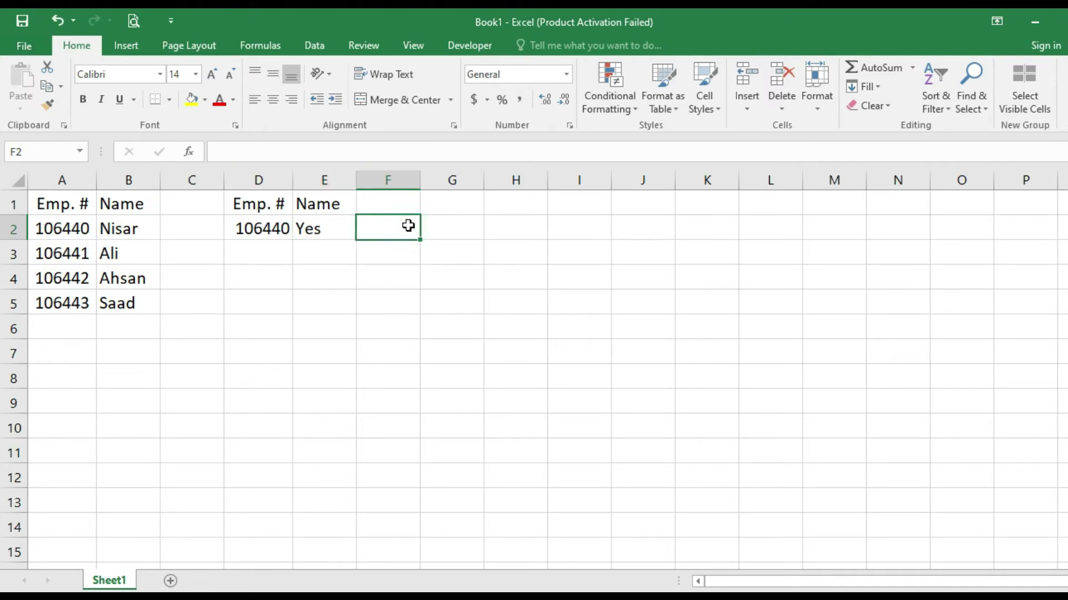
text(=v)
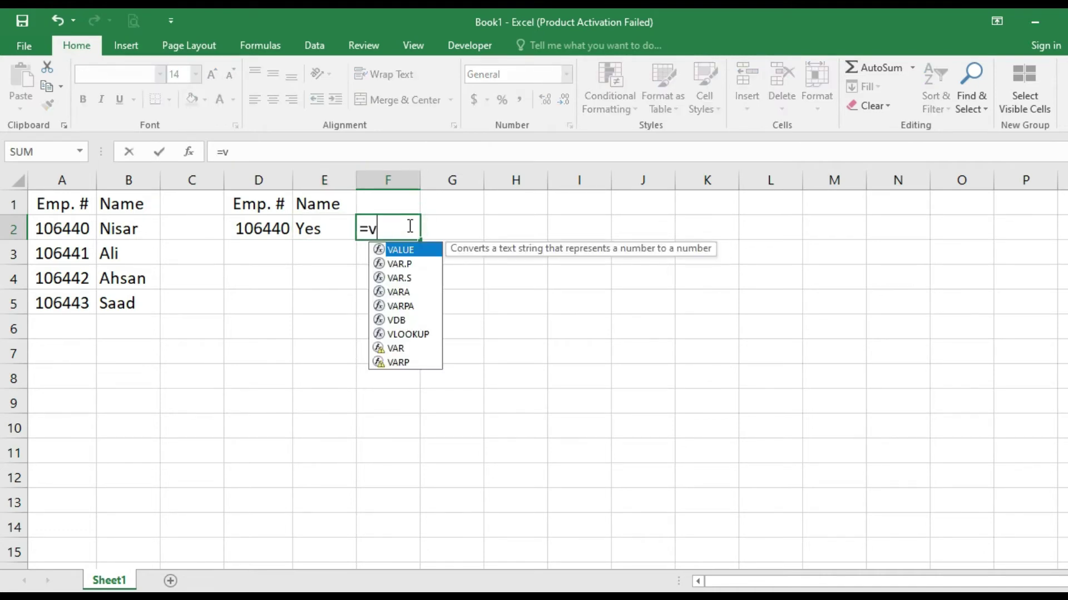
text(lookup()
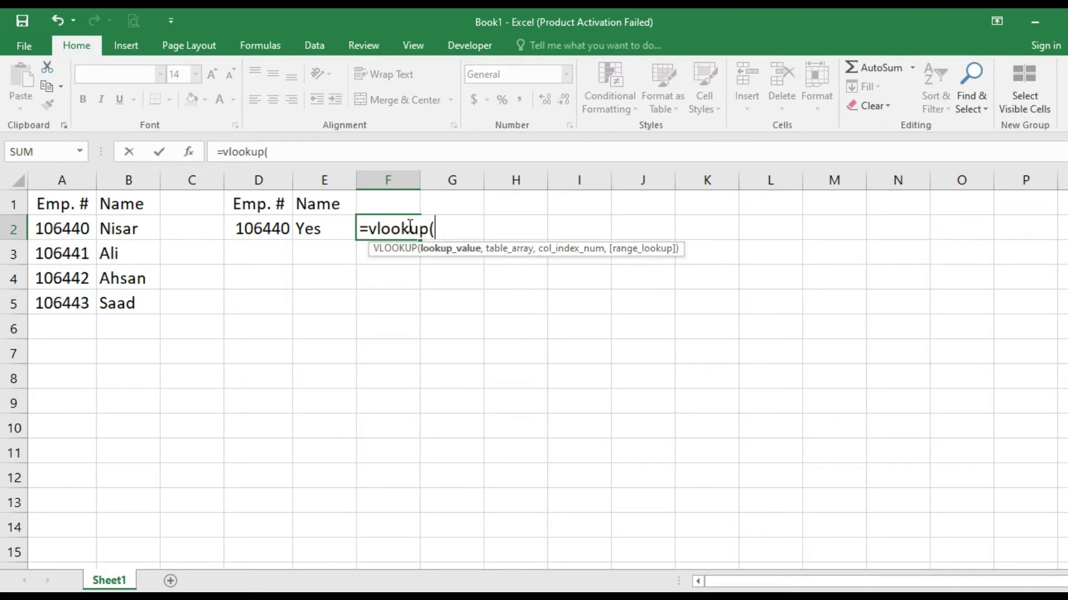
key(Left)
key(Left)
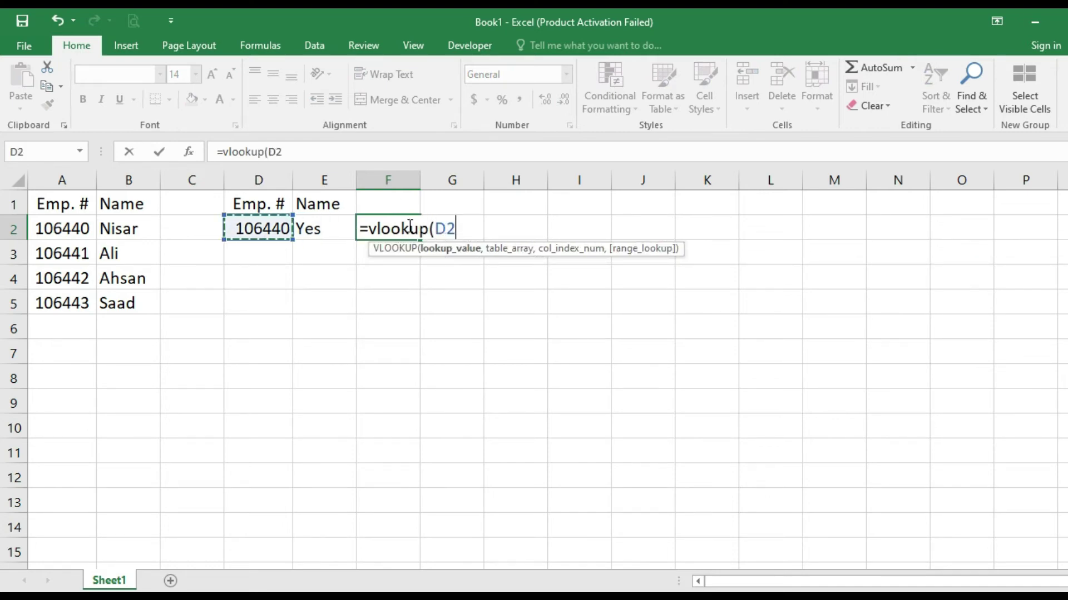
text(,)
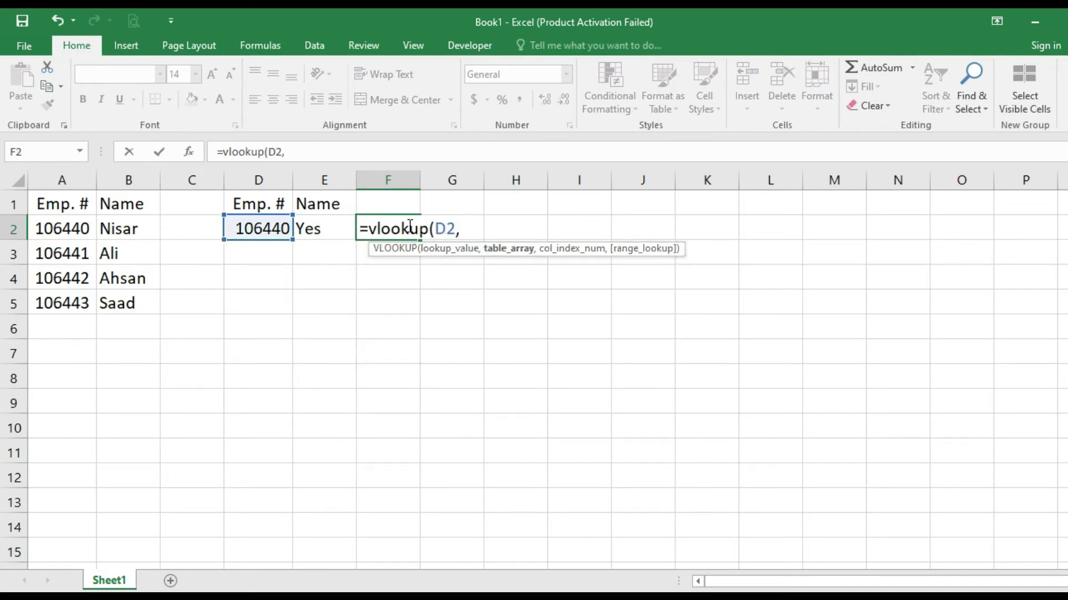
key(Left)
key(Left)
key(Left)
key(Left)
key(Left)
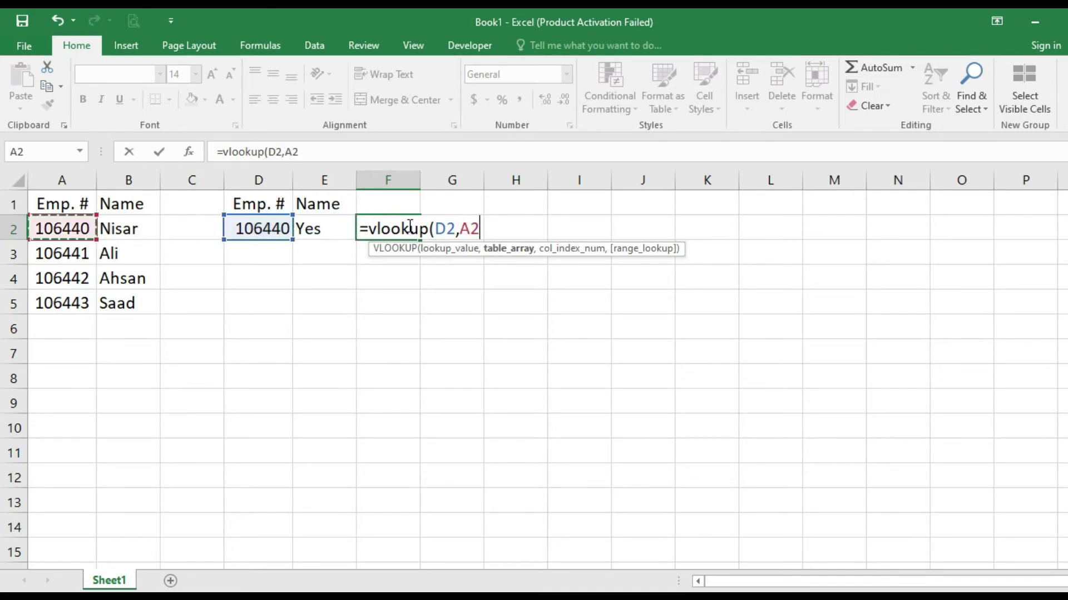
key(Up)
key(shift+Right)
key(shift+Down)
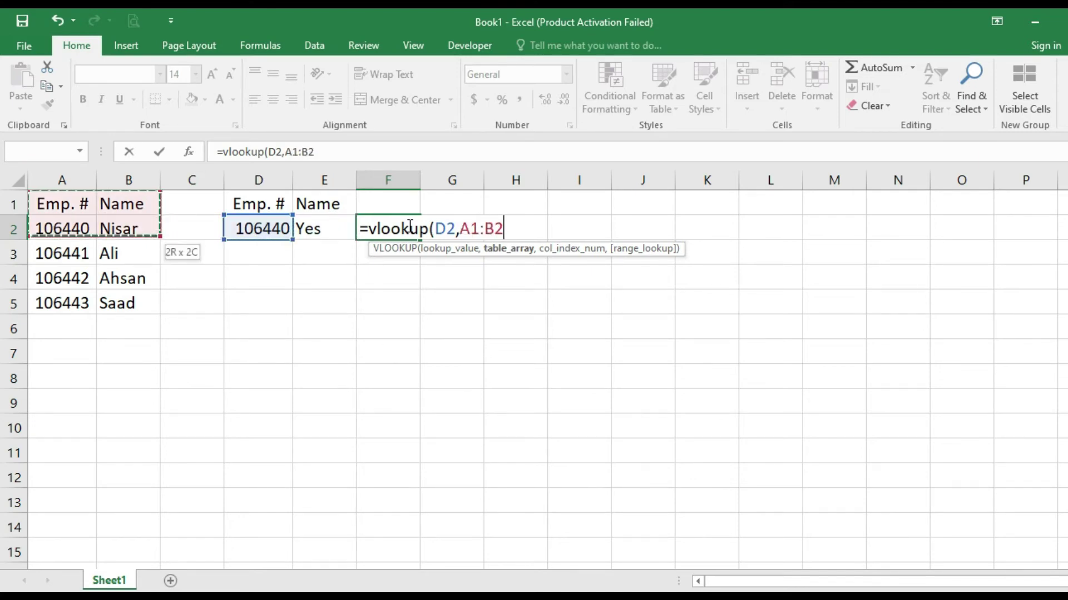
key(shift+Down)
key(shift+Down)
key(shift+Down)
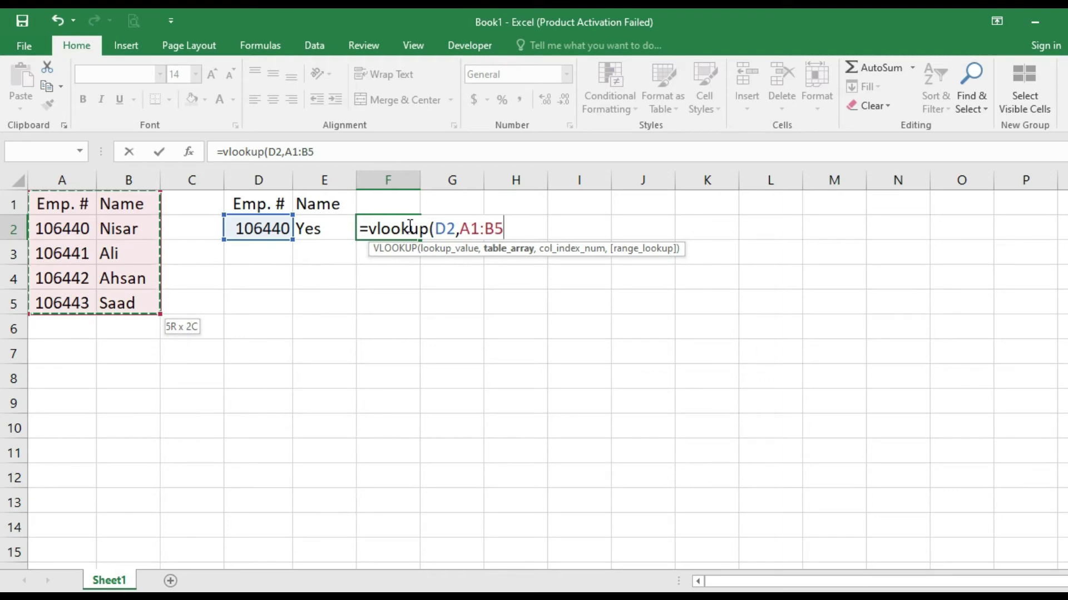
text(,2,)
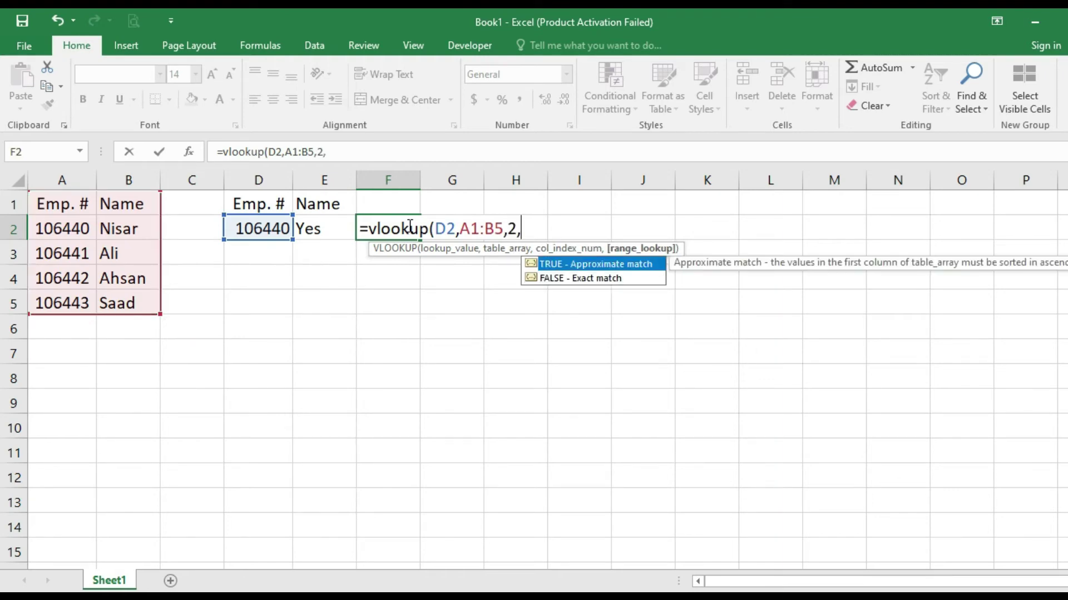
text(false)
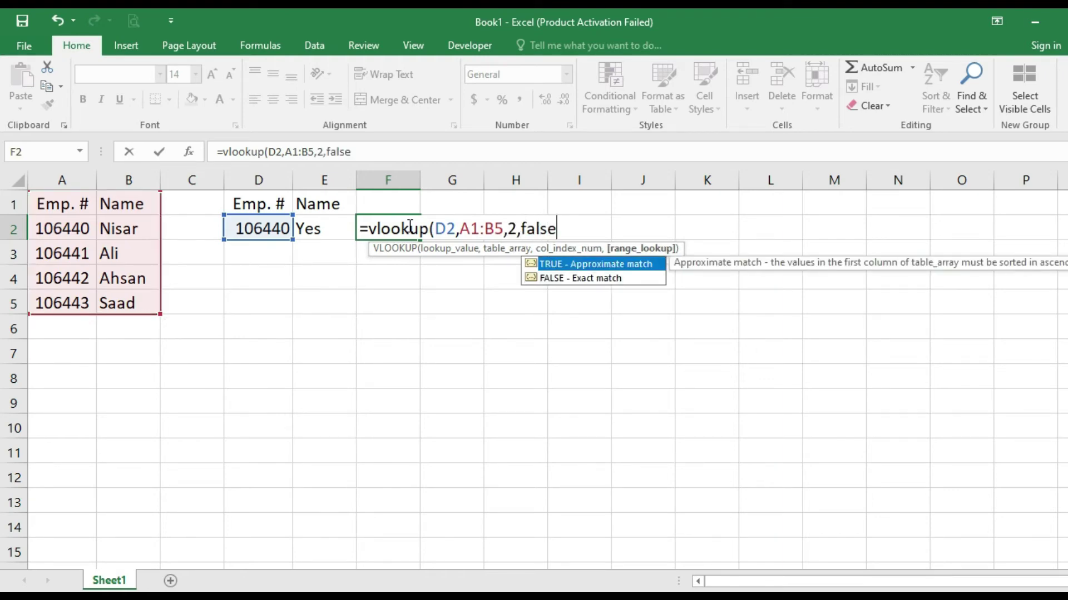
text())
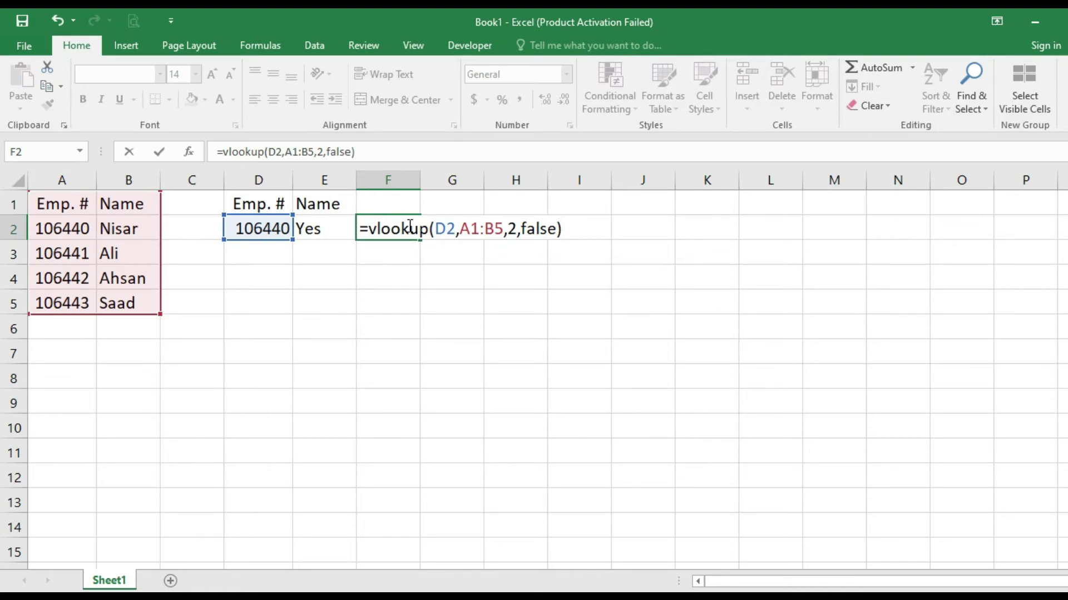
key(Return)
click(408, 226)
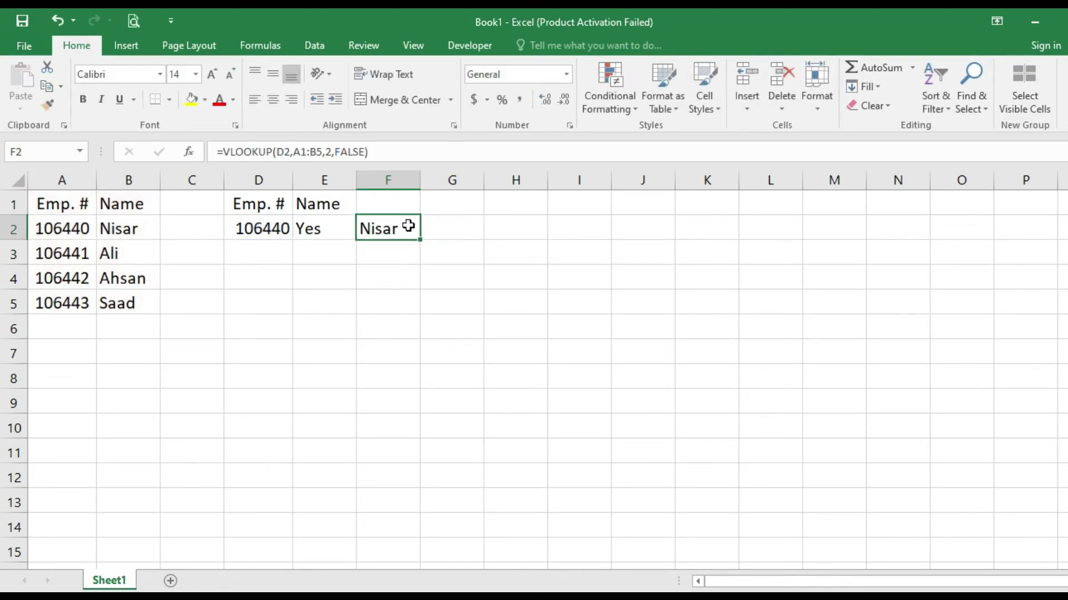
click(409, 150)
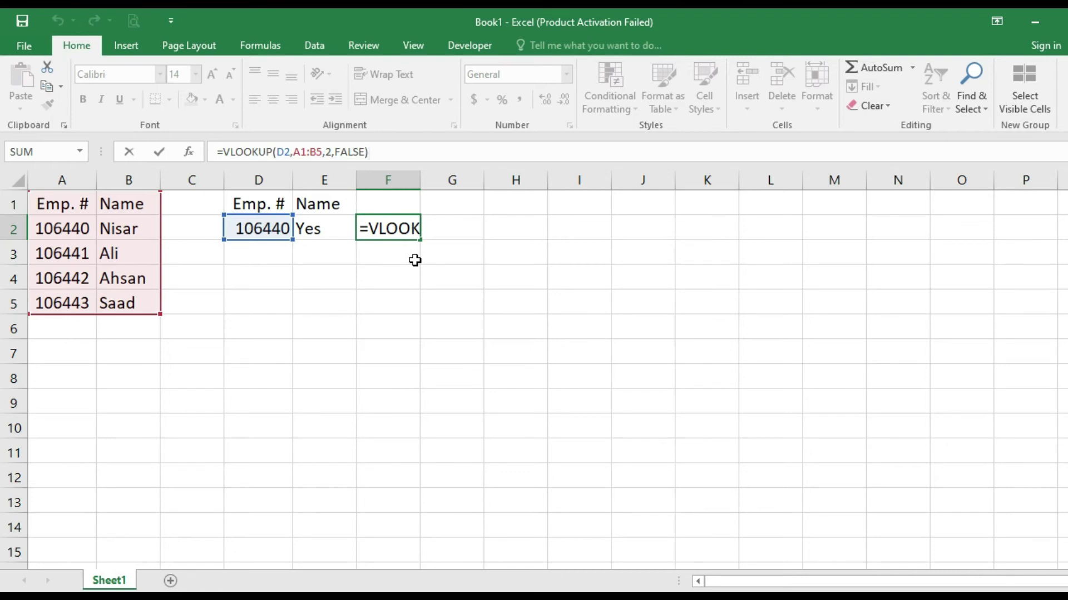
key(ctrl+Return)
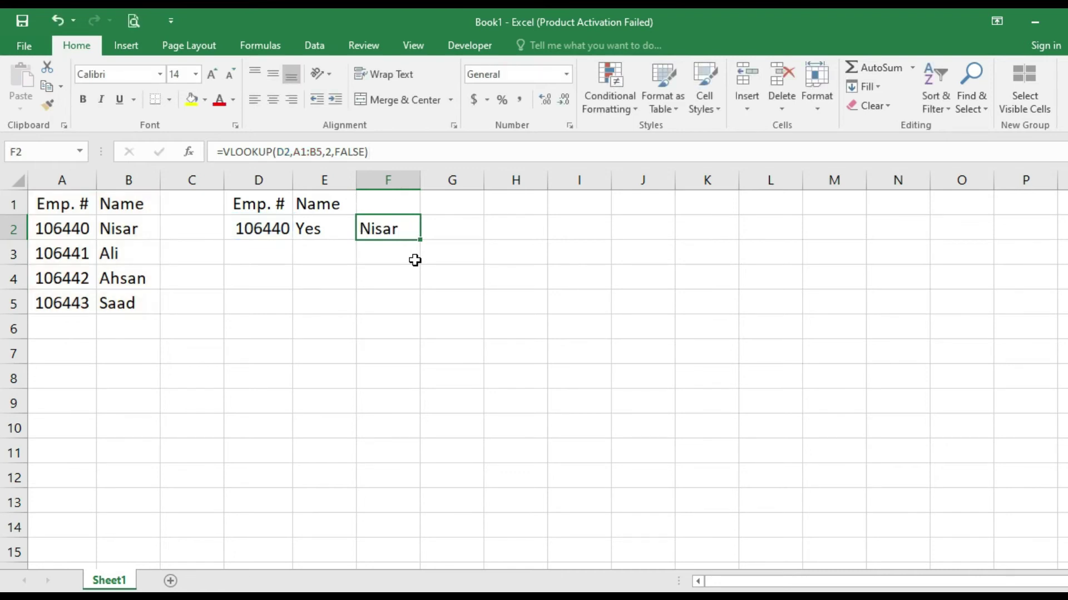
click(327, 234)
click(385, 231)
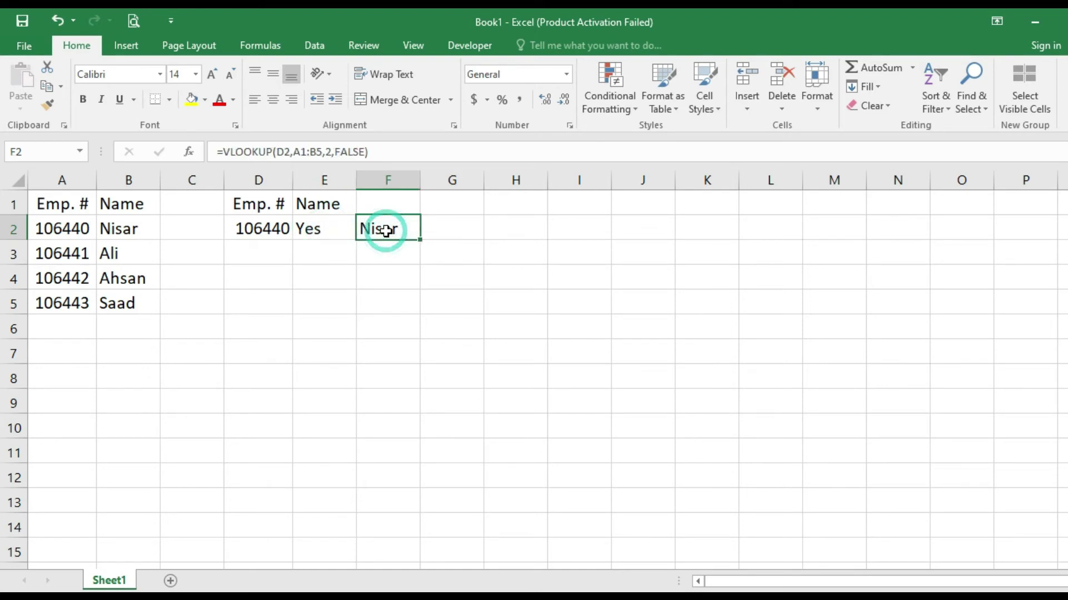
click(309, 232)
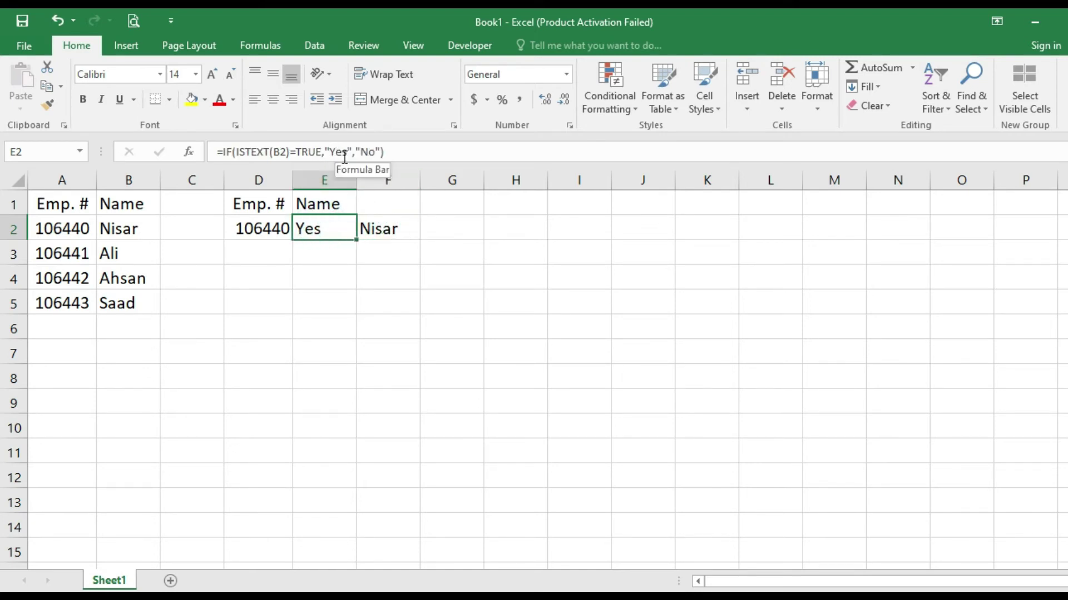
click(399, 236)
click(227, 151)
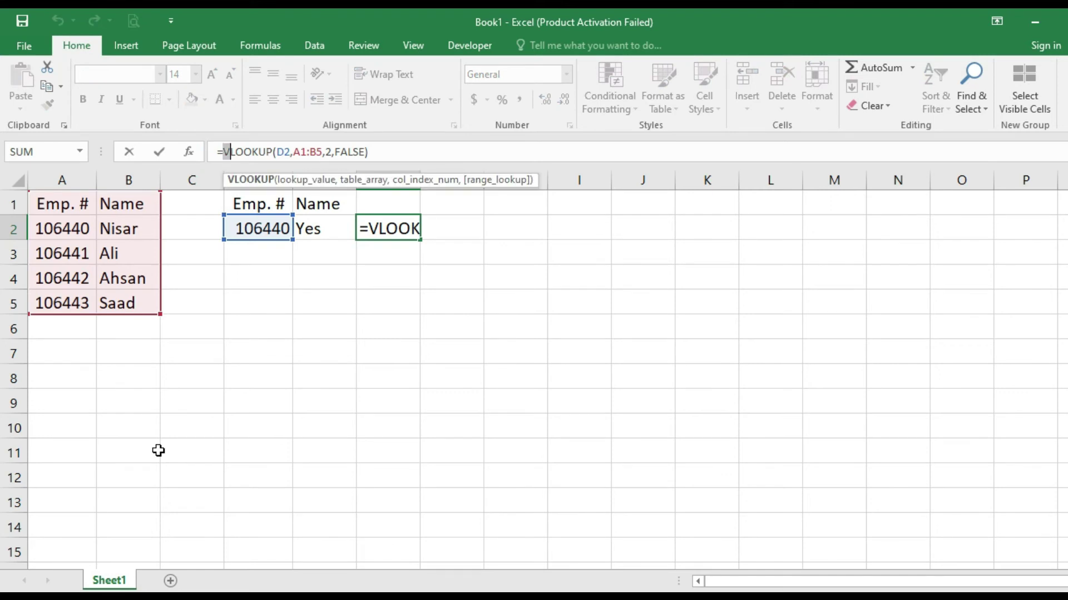
Step: Copy the VLOOKUP(D2,A1:B5,2,FALSE) text from F2's formula
key(shift+Right)
key(shift+Right)
key(shift+Right)
key(shift+Right)
key(shift+Right)
key(shift+Right)
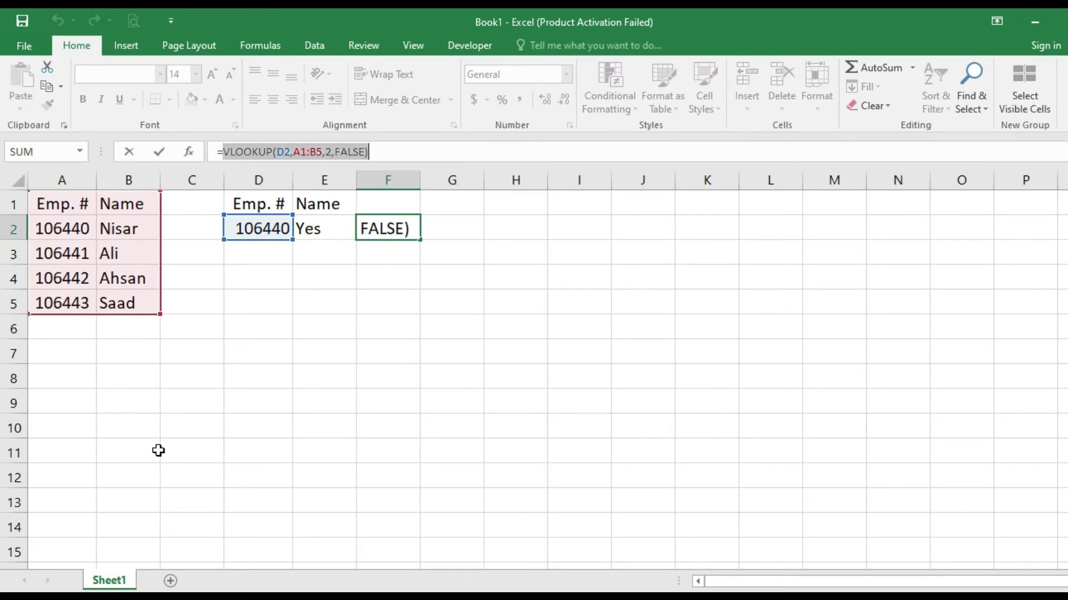
key(ctrl+c)
key(Return)
key(Up)
key(Left)
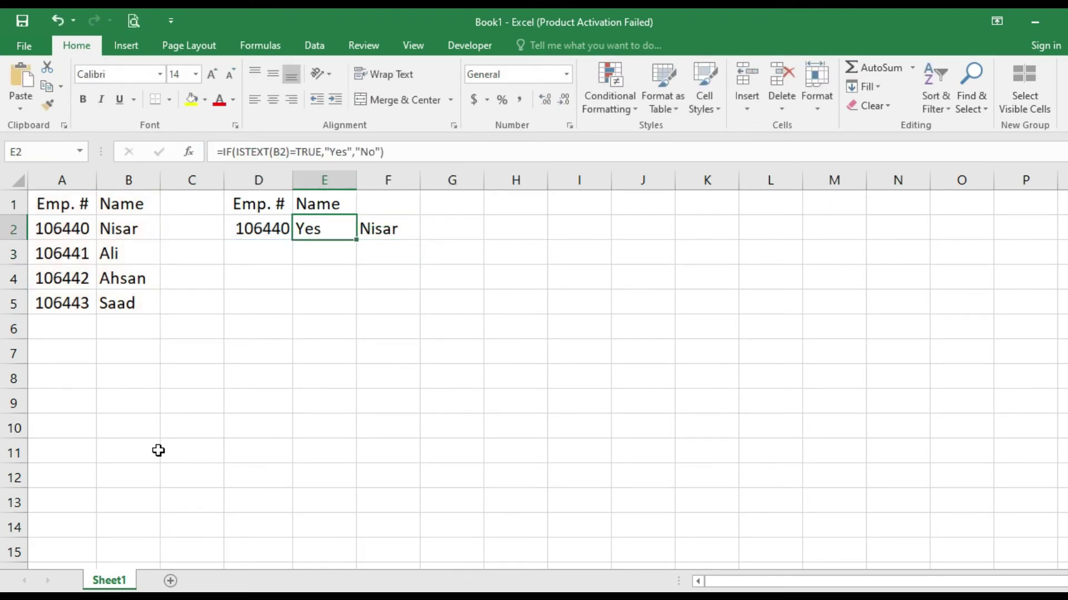
Step: In E2's IF formula, replace "Yes" with the VLOOKUP and "No" with "Not available"
click(326, 151)
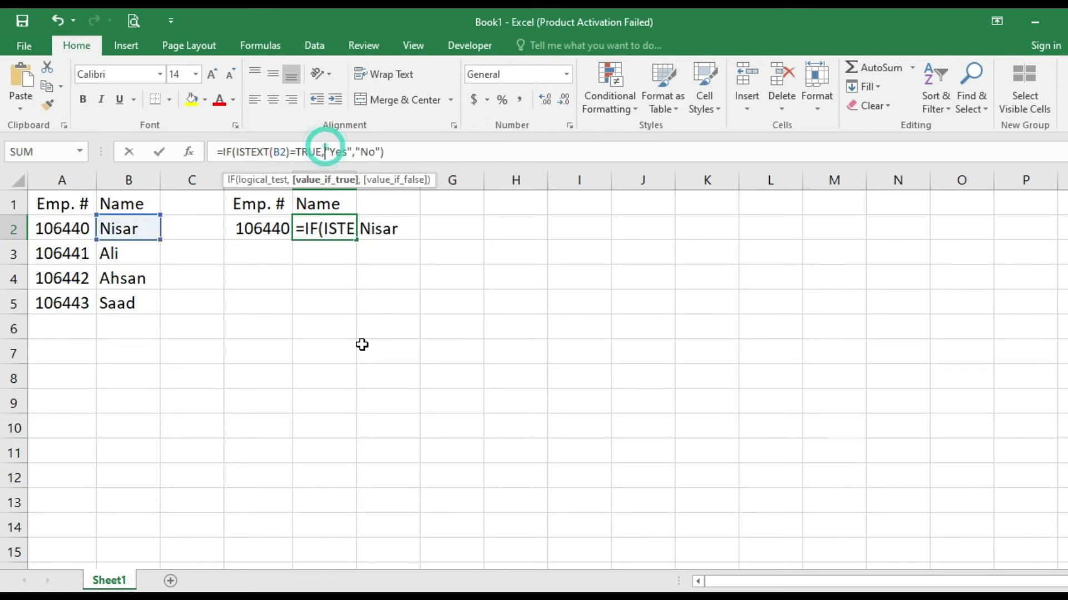
key(shift+Right)
key(shift+Right)
key(shift+Right)
key(shift+Right)
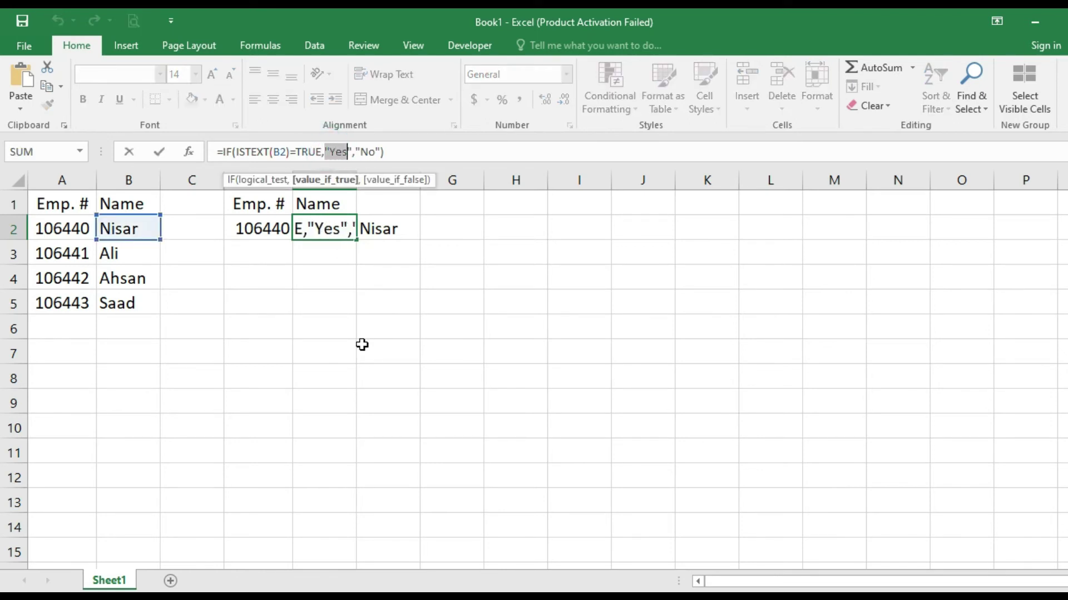
key(shift+Right)
key(ctrl+v)
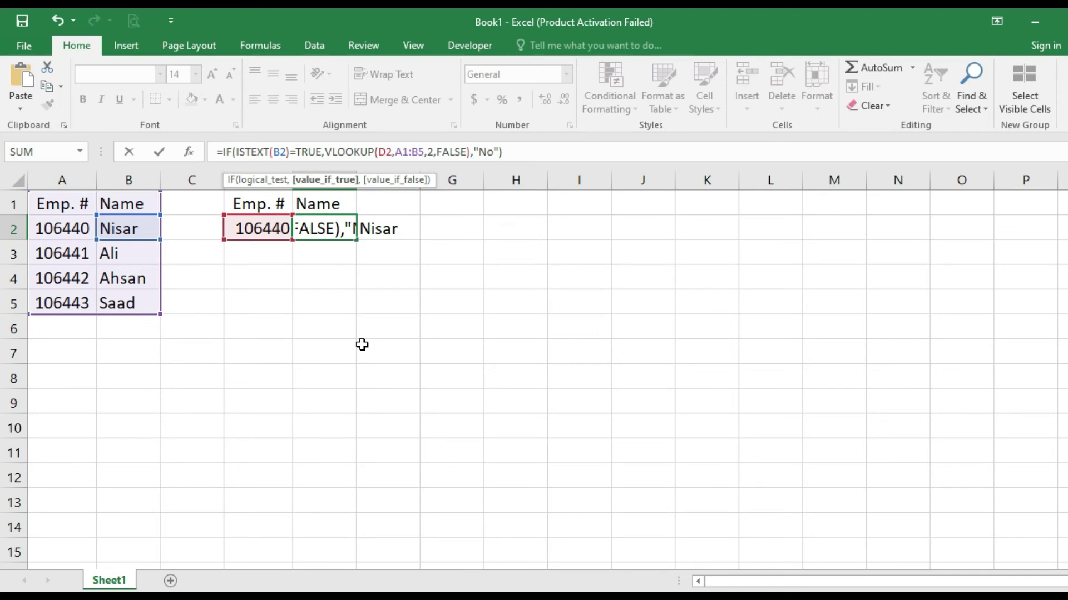
key(Right)
key(Right)
key(Right)
key(Right)
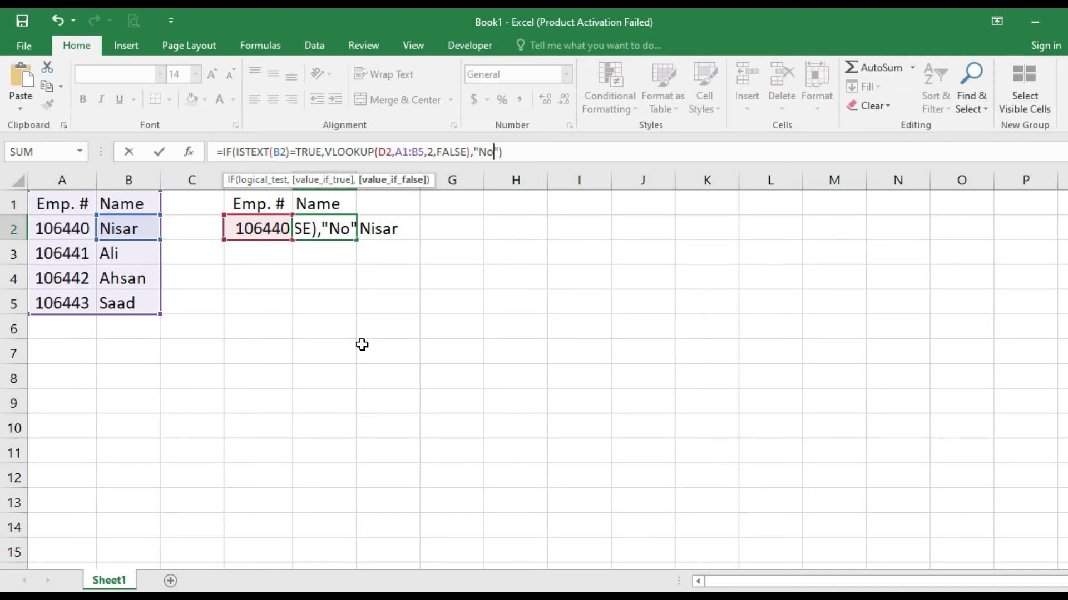
text(t av)
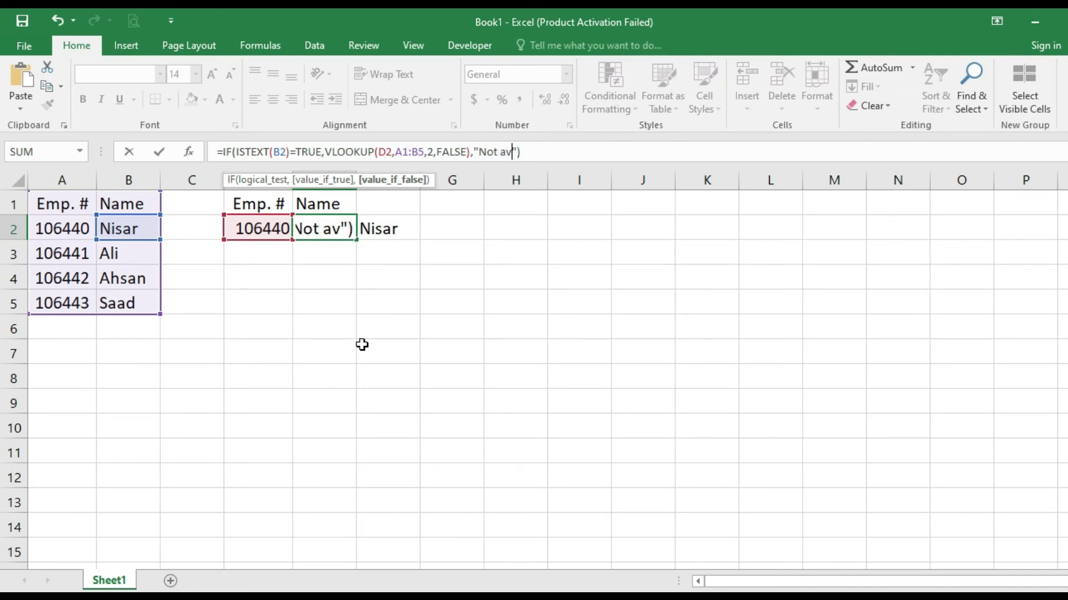
text(ail)
text(able)
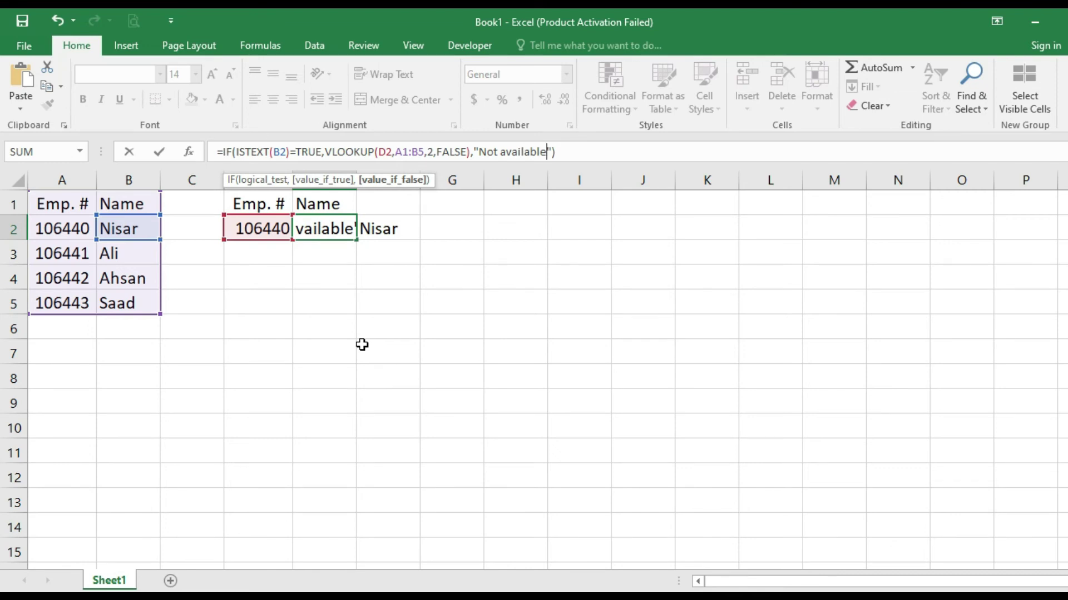
key(Return)
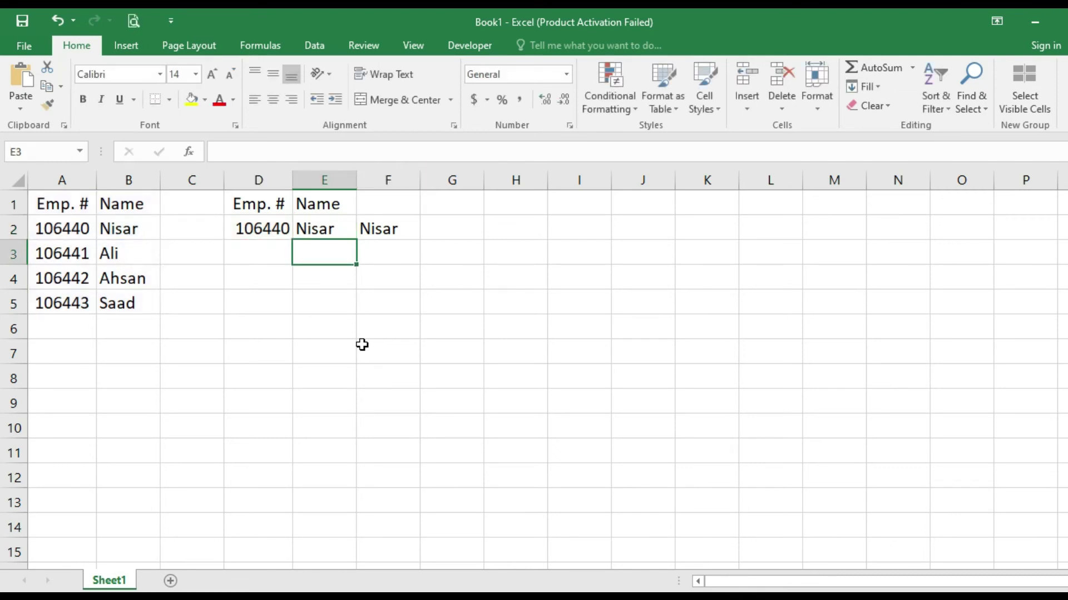
key(Up)
Step: Delete the helper VLOOKUP from F2 and recheck E2's combined formula
key(Right)
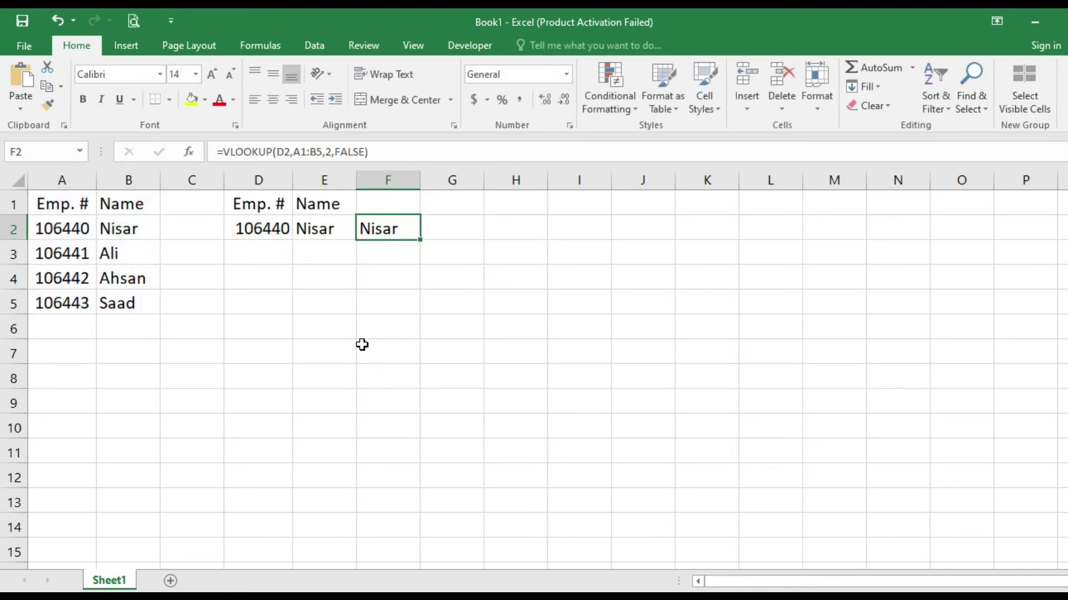
key(Delete)
key(Left)
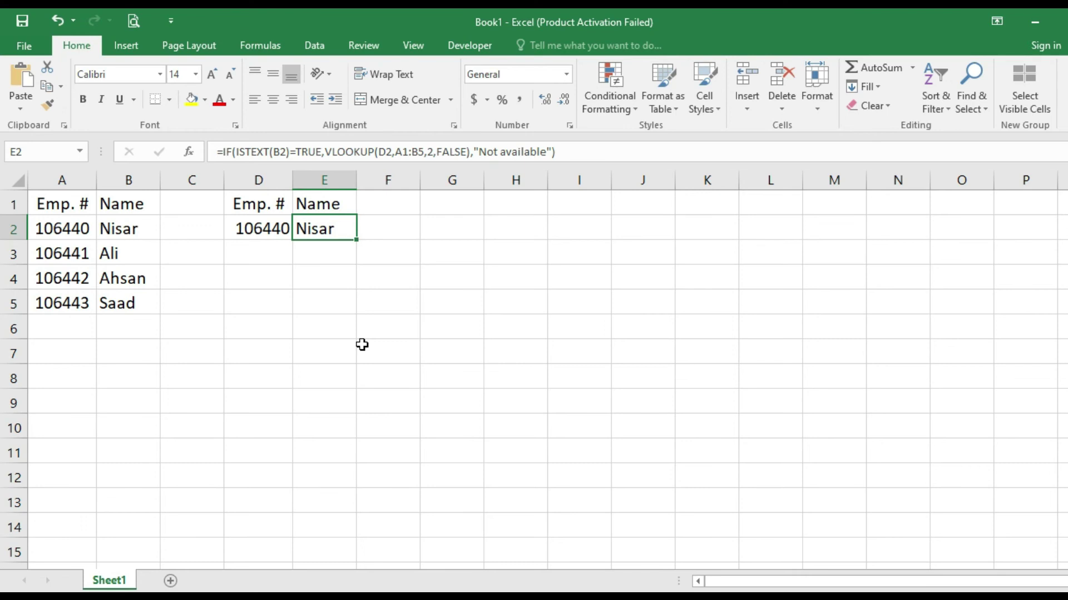
key(Left)
key(Left)
key(Left)
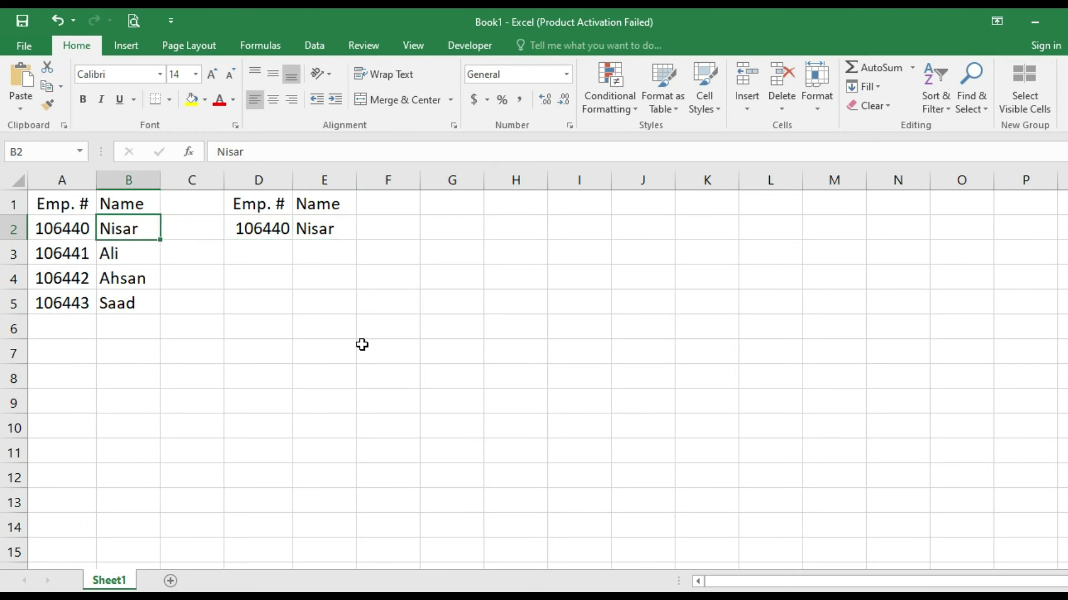
key(Delete)
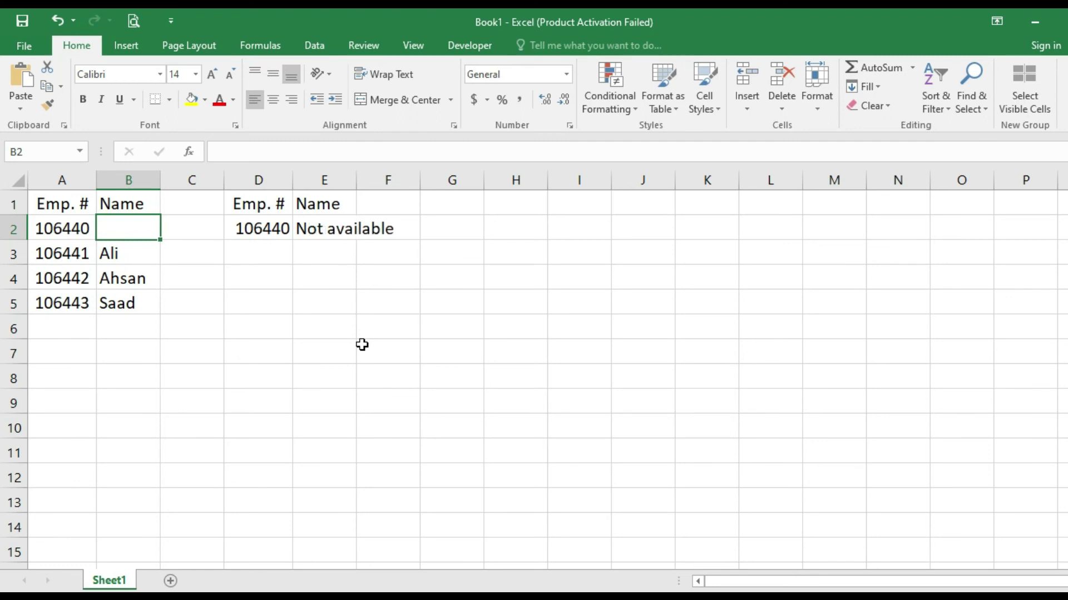
double_click(356, 179)
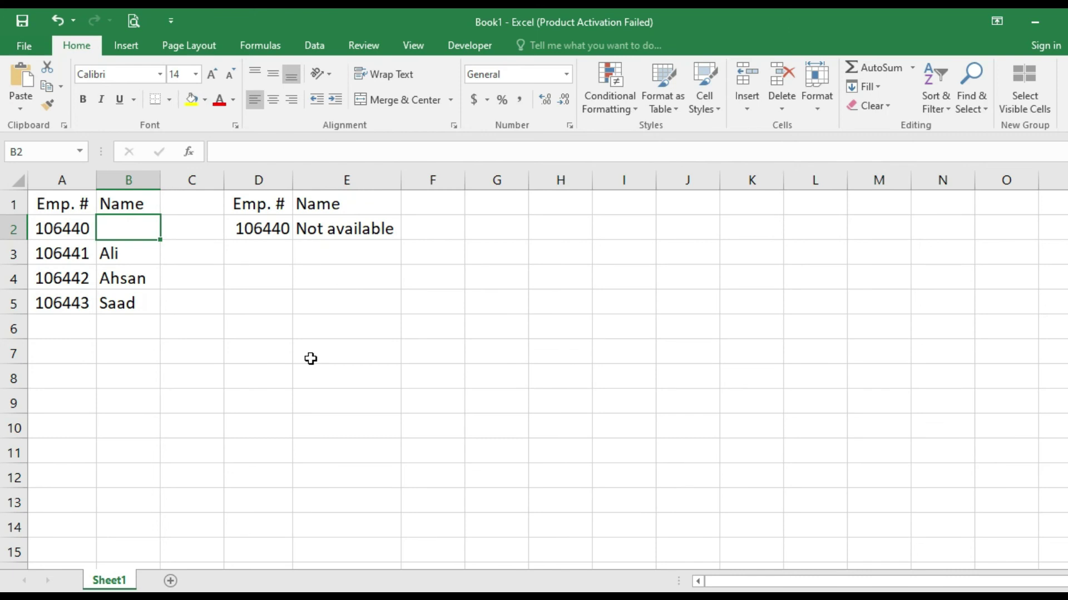
key(ctrl+z)
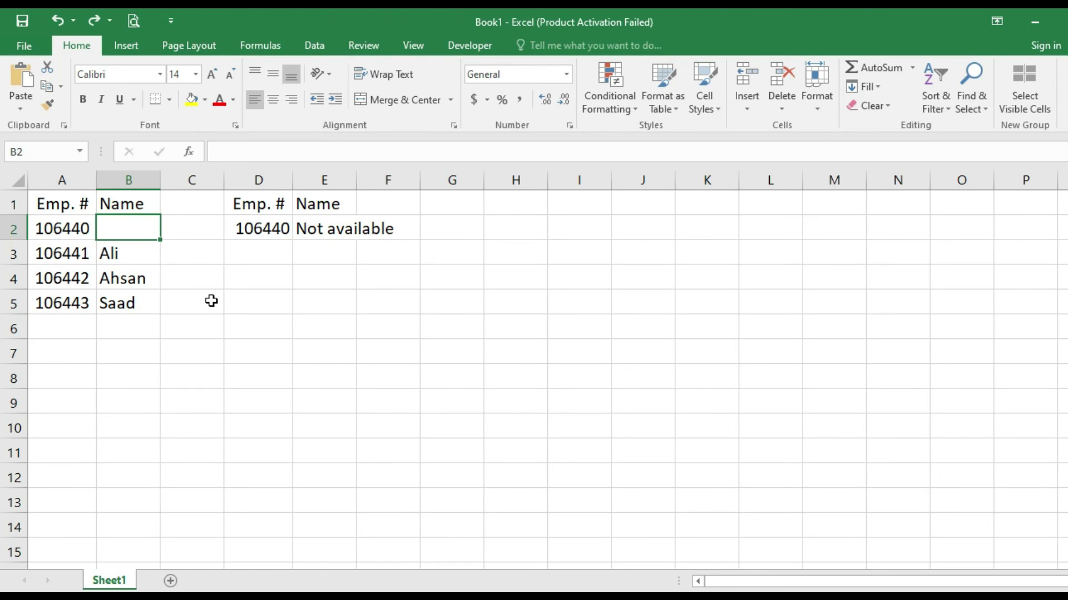
key(ctrl+z)
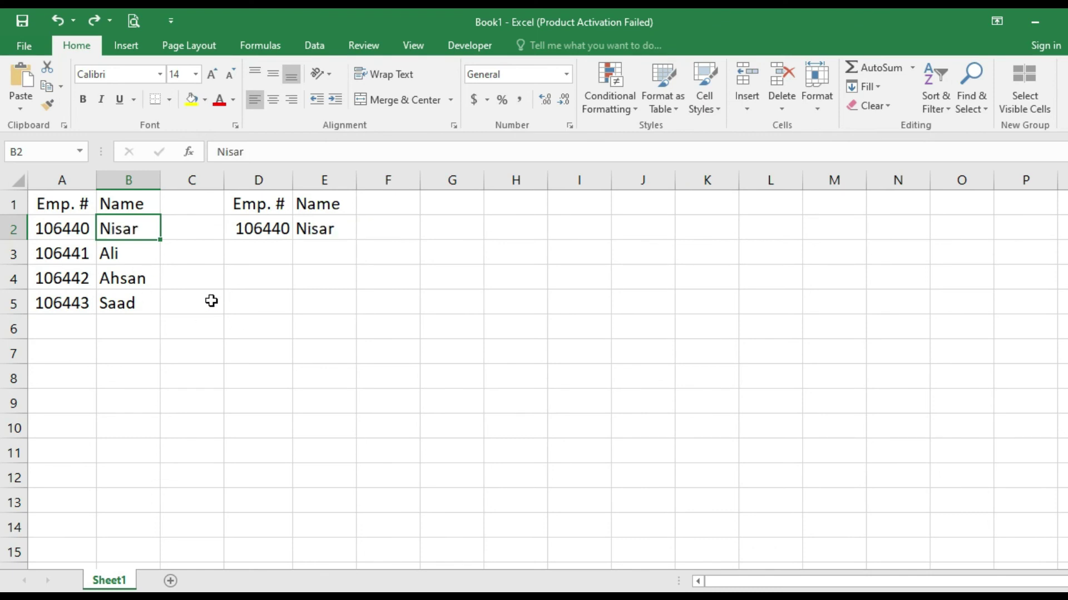
click(341, 229)
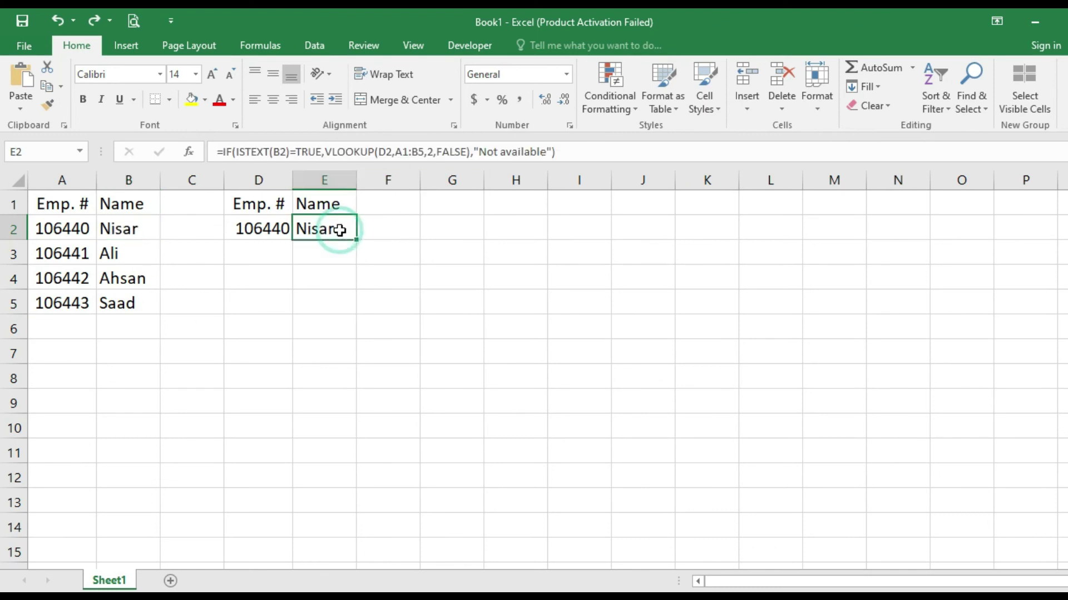
click(597, 152)
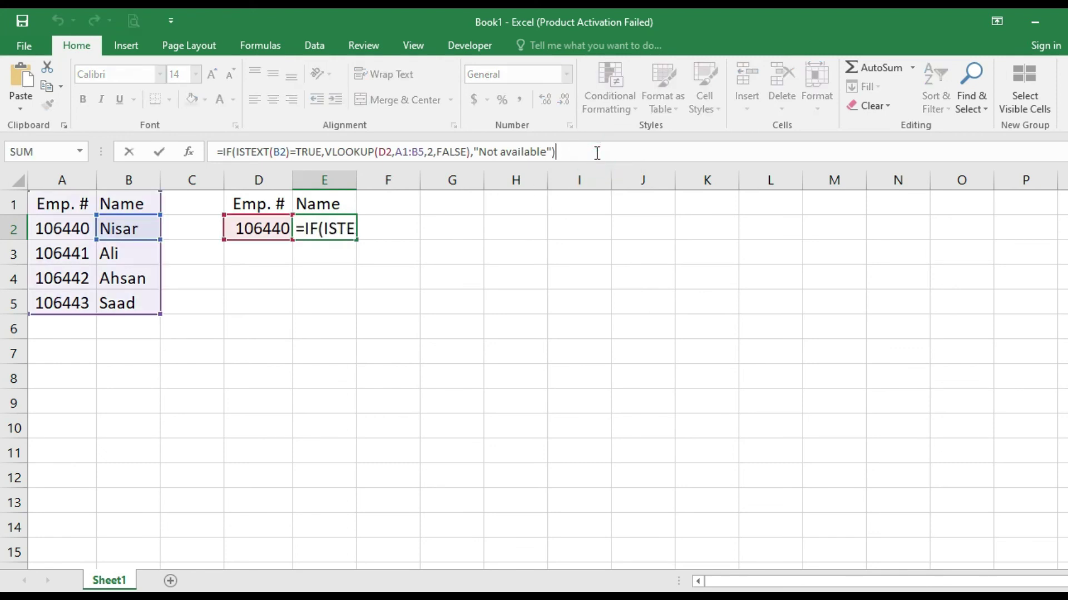
key(ctrl+Return)
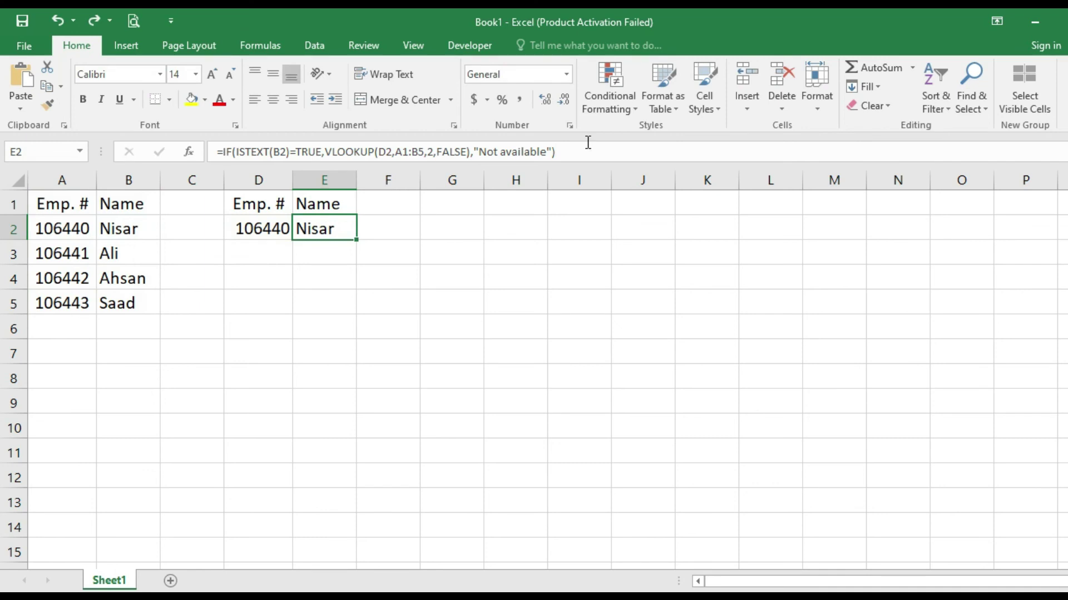
click(71, 228)
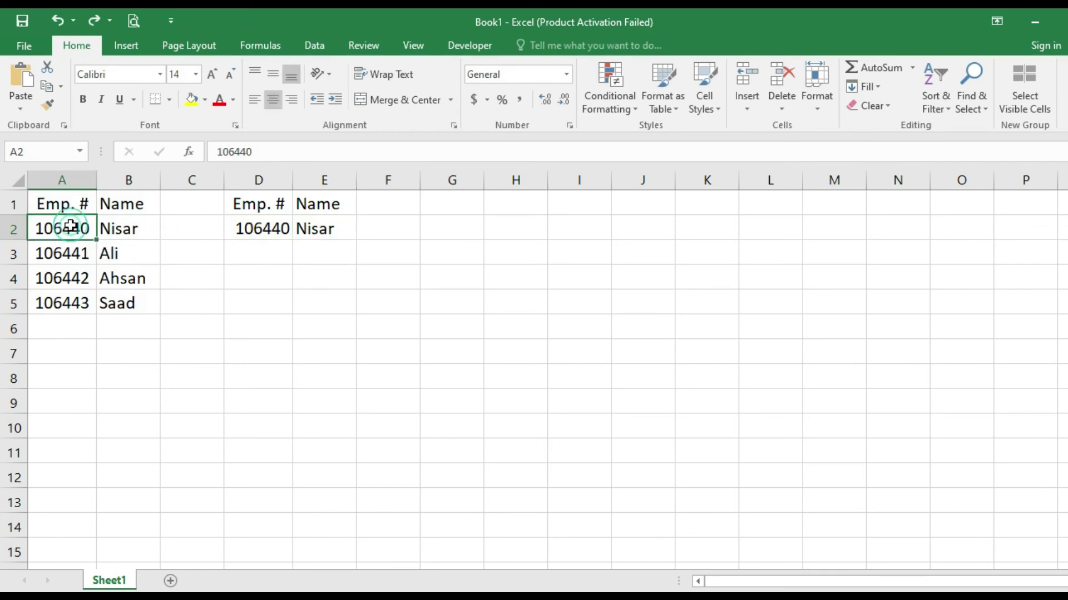
key(ctrl+c)
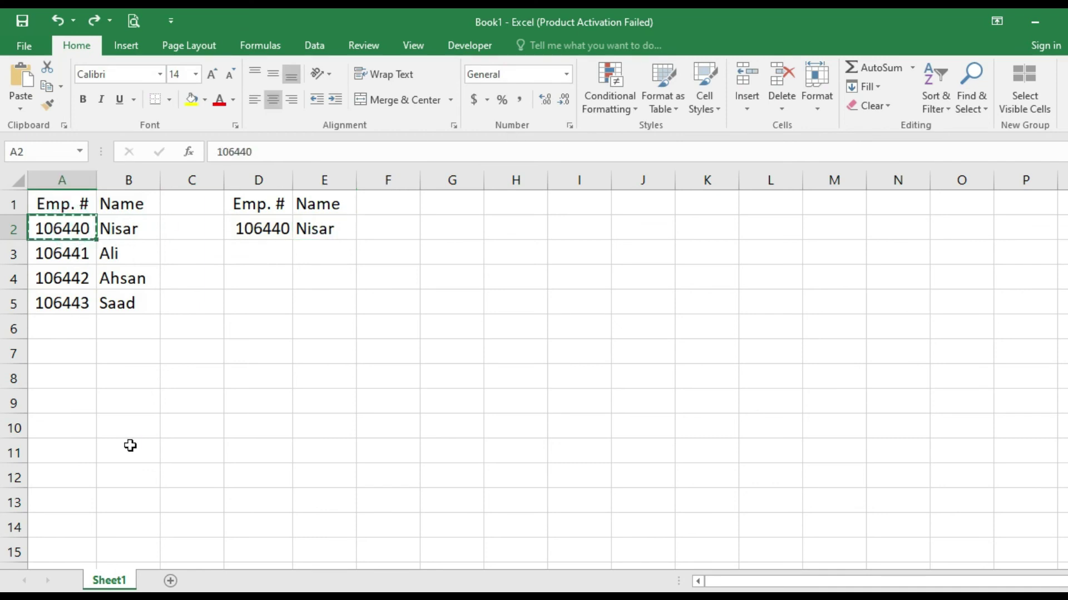
key(Right)
key(Return)
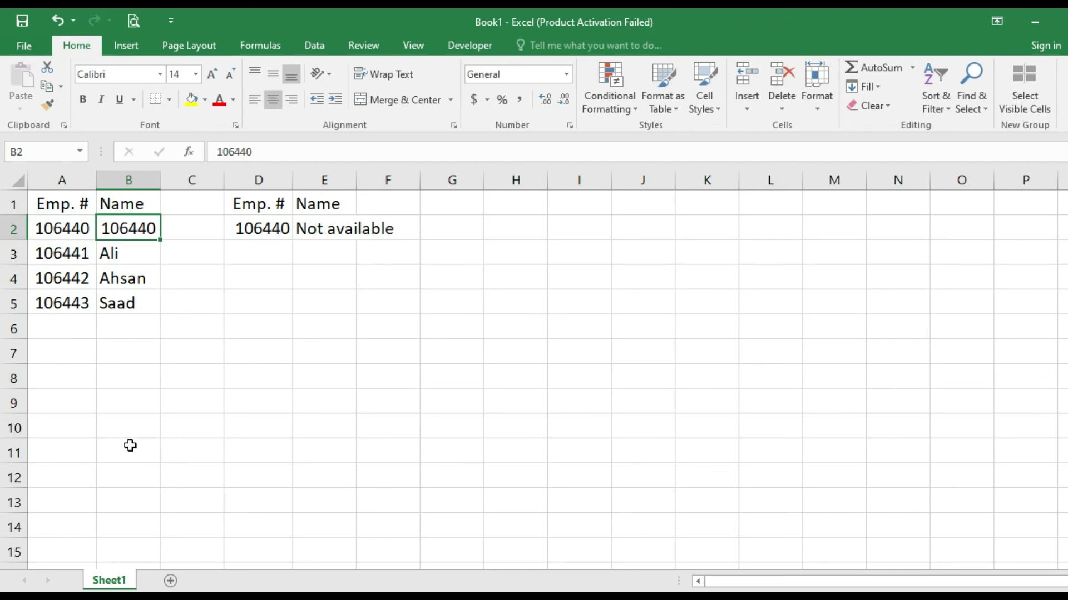
key(ctrl+z)
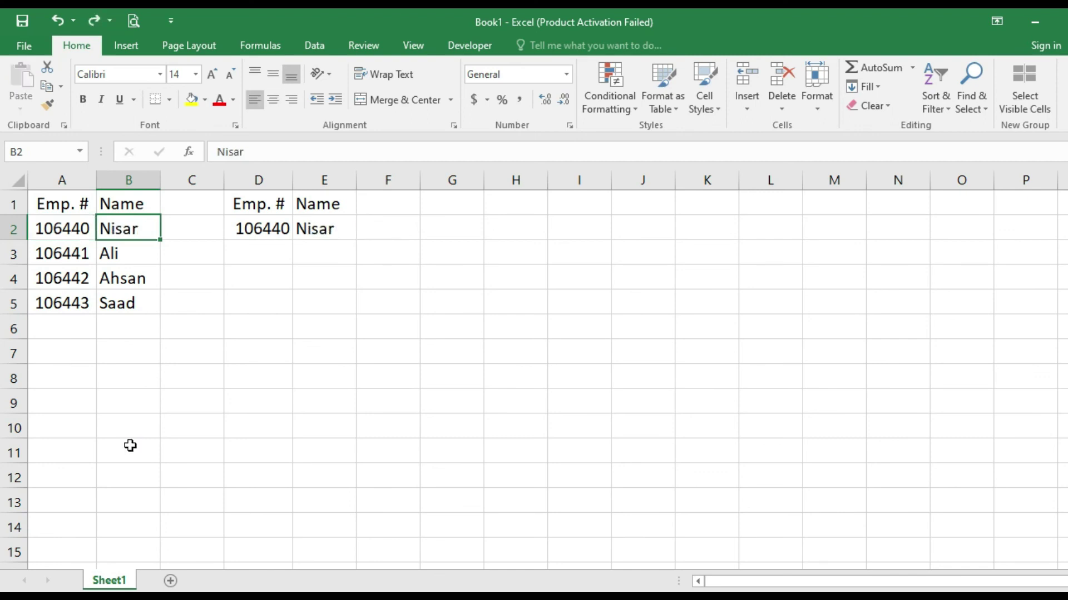
key(Right)
key(Right)
key(Right)
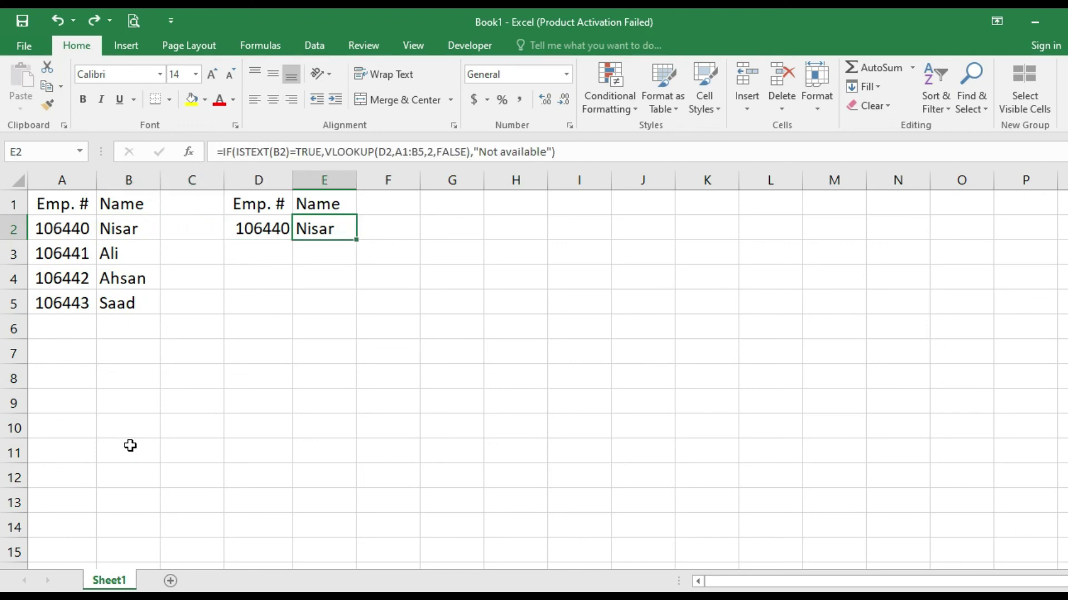
click(578, 156)
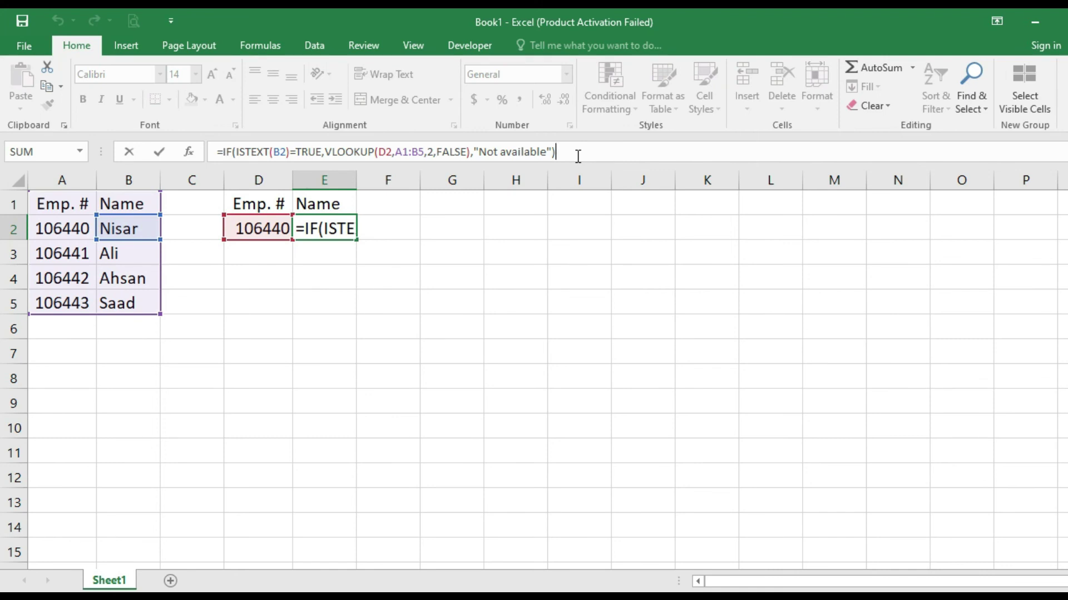
key(ctrl+Return)
key(Down)
key(Down)
key(Down)
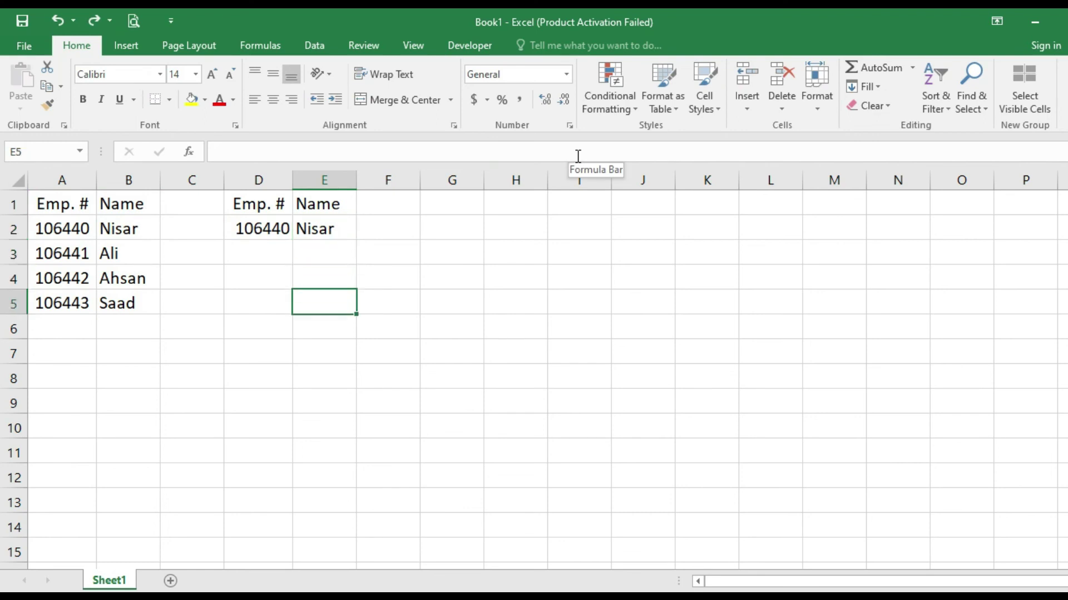